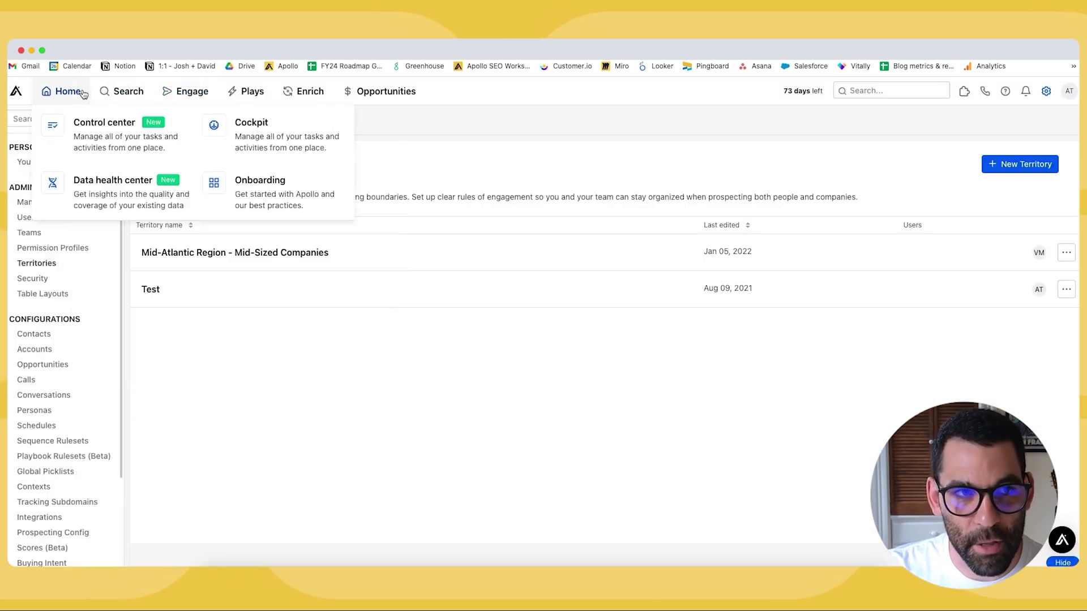
Step: Go Home to the Control center, showing 0 emails delivered, 0 calls connected, and an empty Tasks chart
click(68, 91)
mouse_move(240, 176)
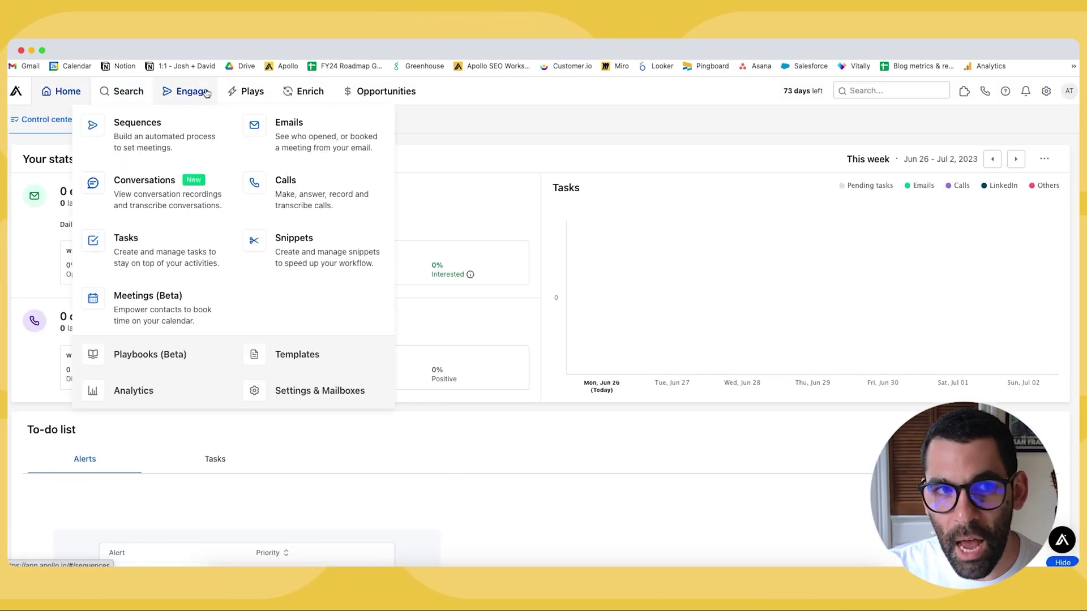
mouse_move(165, 94)
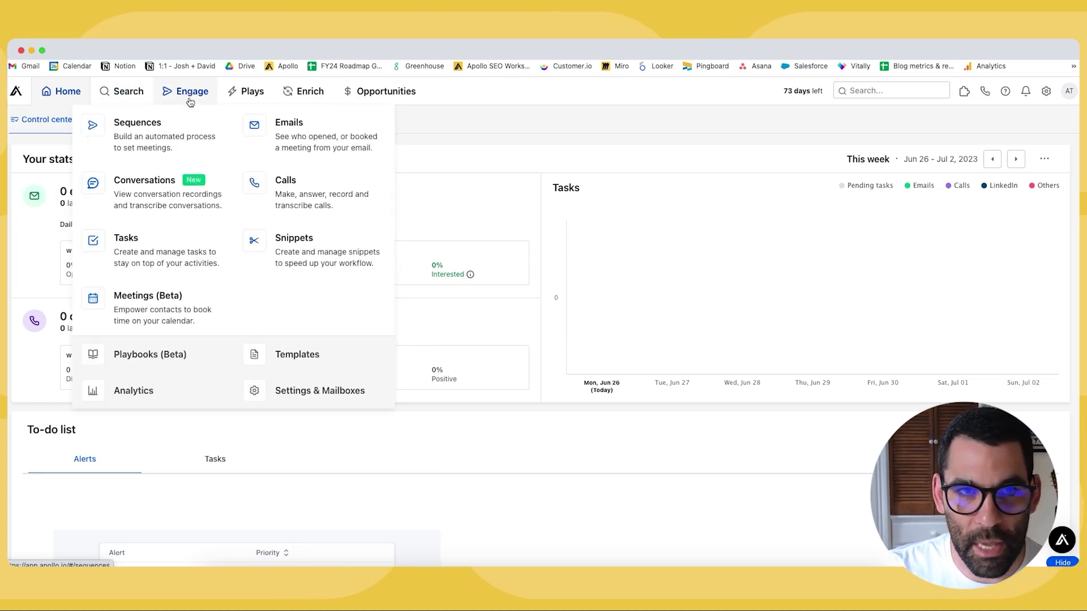
mouse_move(294, 95)
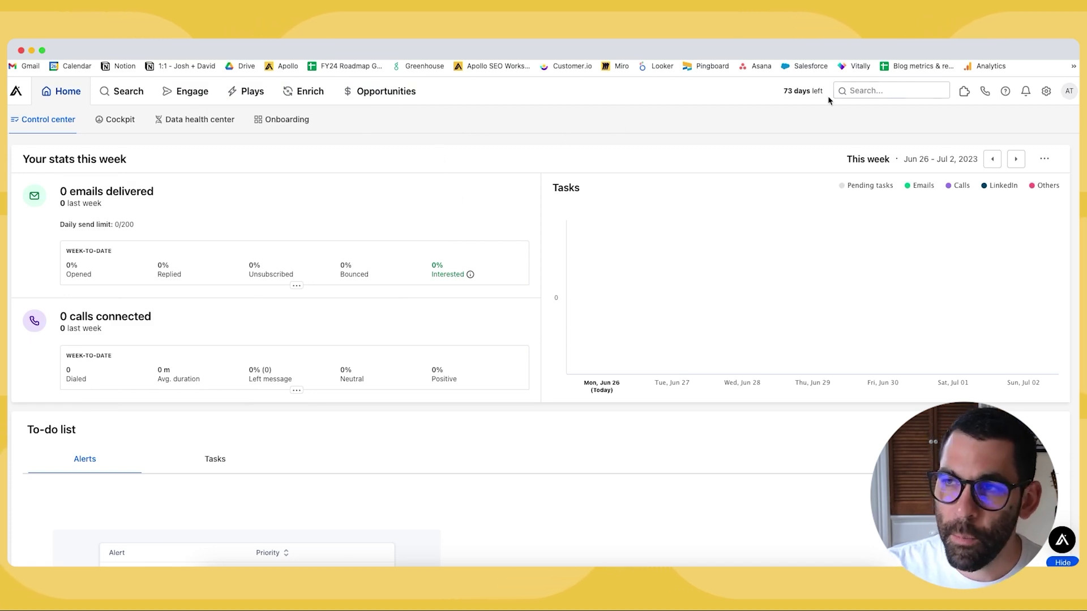
Step: From Settings, go to the Territories page listing the Mid-Atlantic Region and Test territories
click(1047, 91)
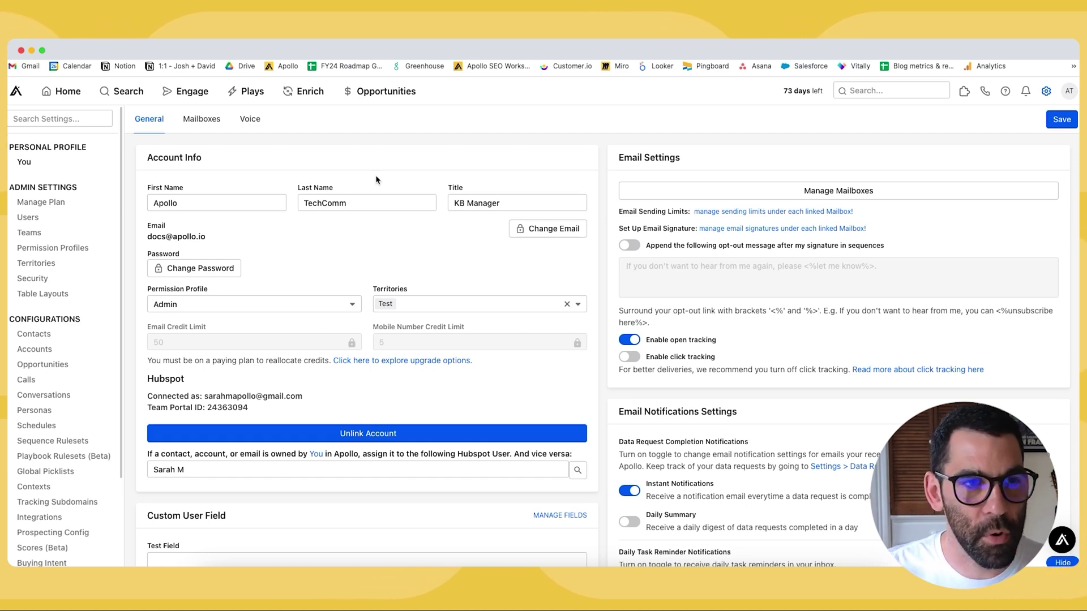
scroll(68, 225, down, 1)
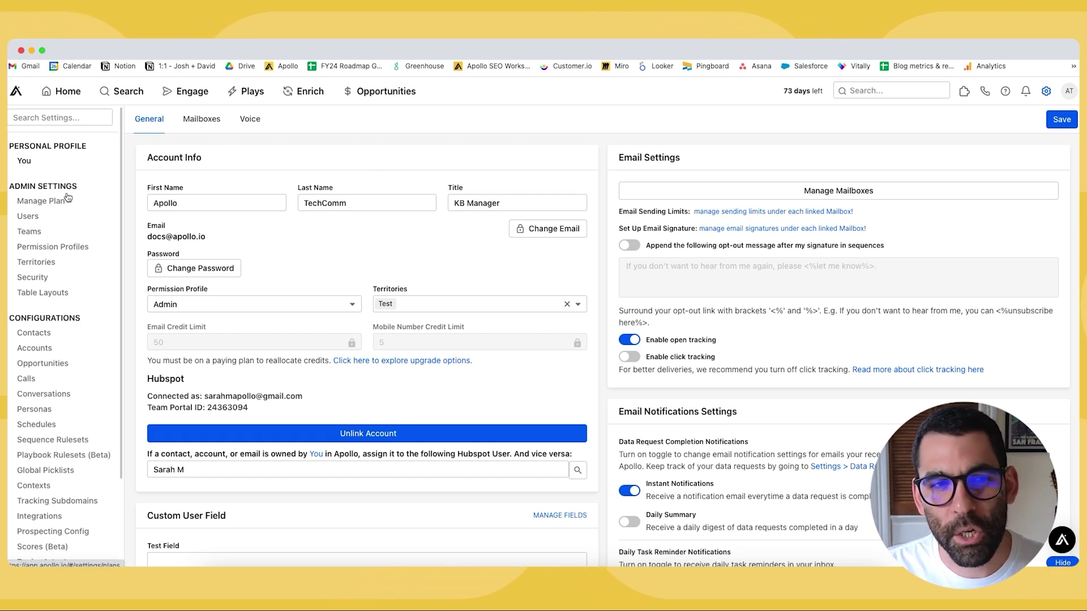
click(45, 252)
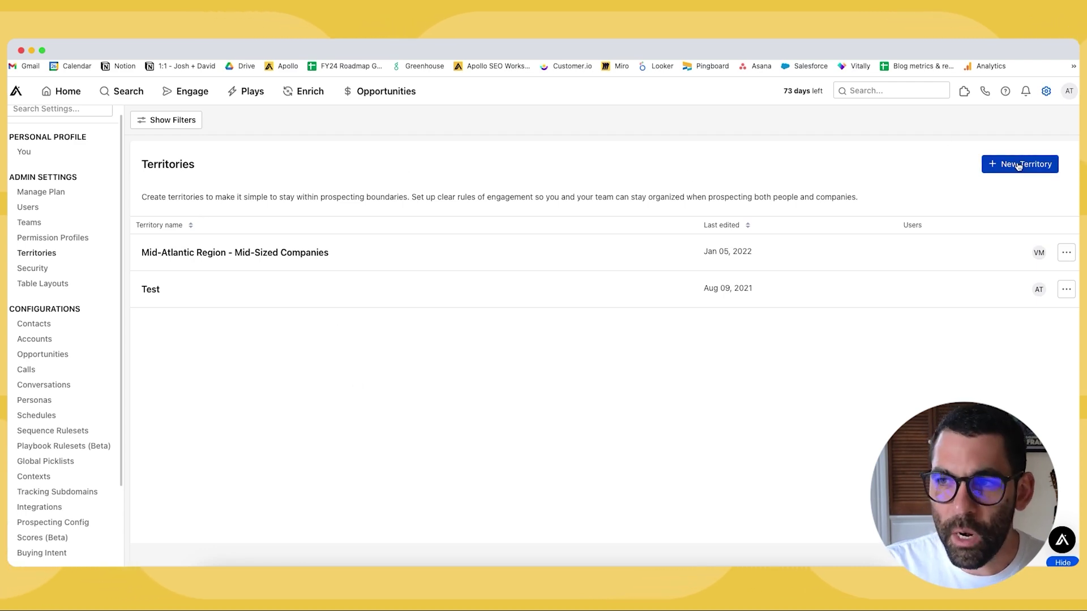
Step: Start a new territory, bringing up the empty Create new territory form
click(999, 165)
Step: Name the territory SDR 1, assign it to one specific user, and open its people and company filters
click(452, 211)
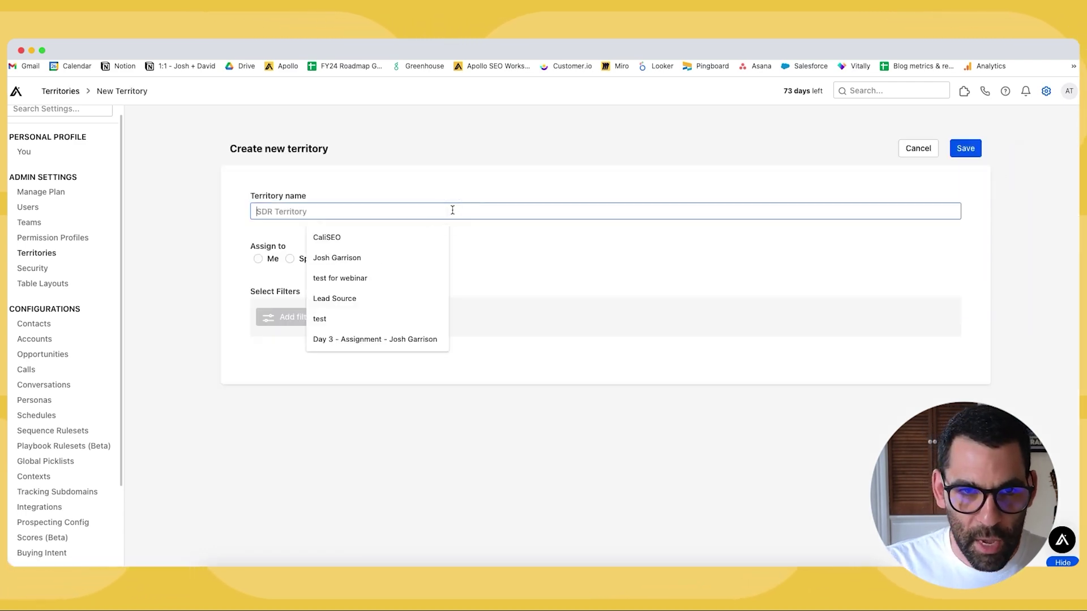
text(SDR 1)
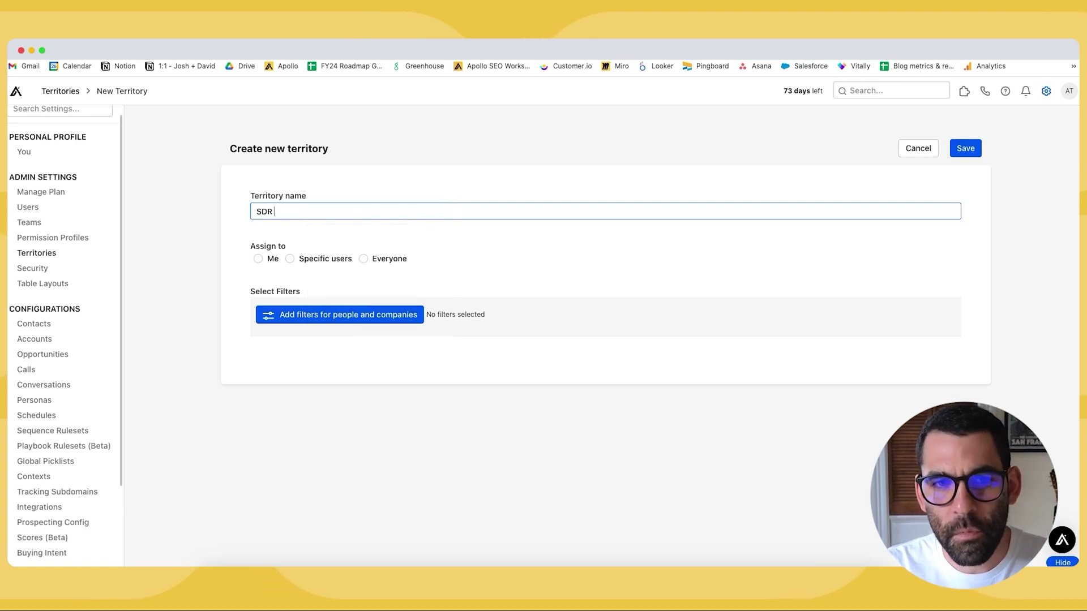
click(306, 261)
click(339, 307)
click(304, 383)
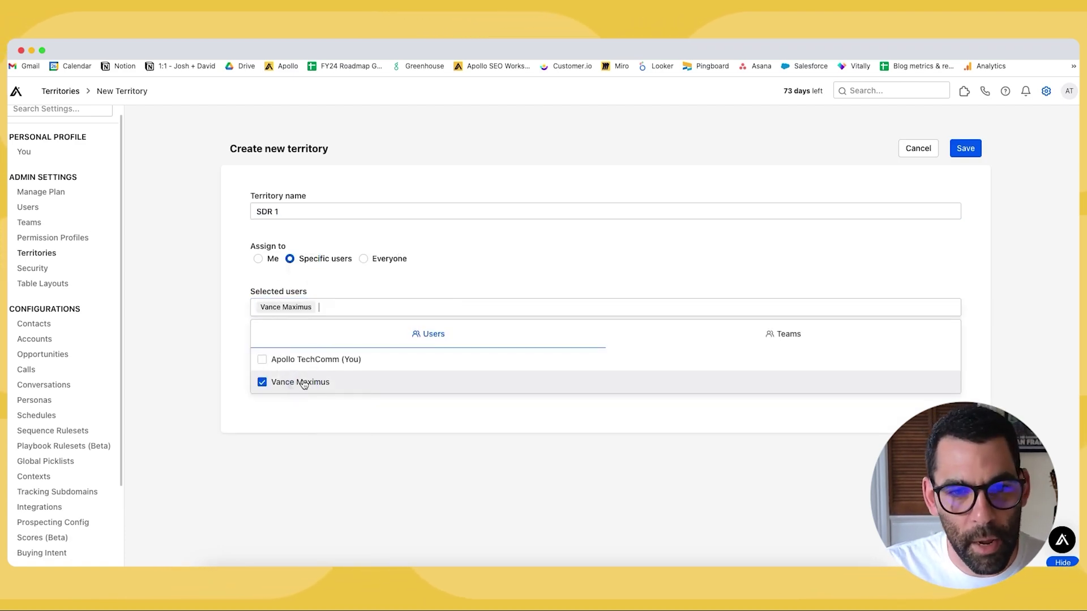
click(477, 280)
click(340, 365)
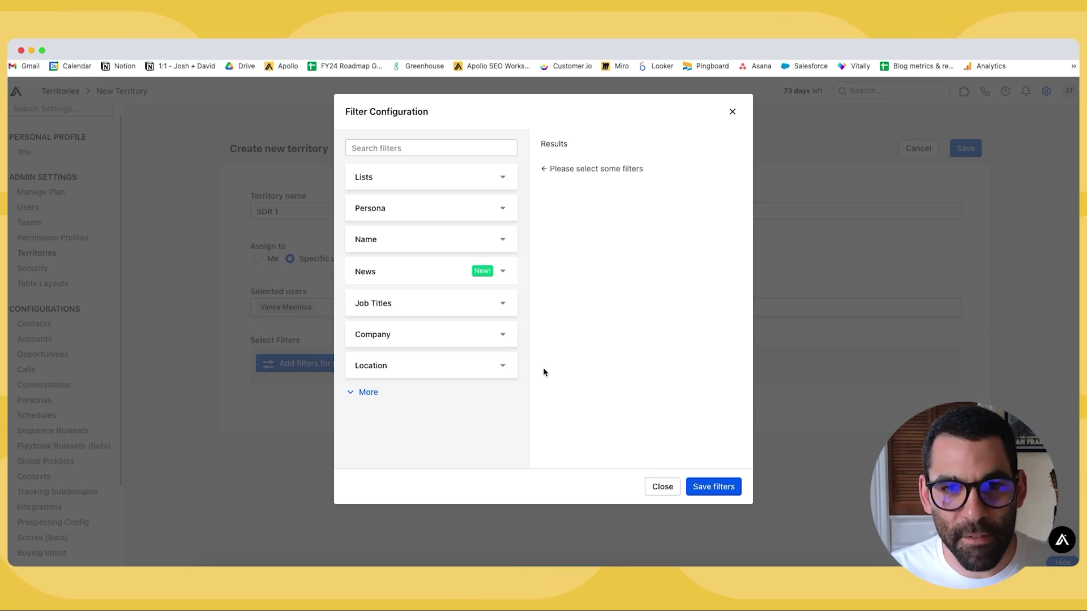
Step: Browse the Location and More filter categories, then start a new persona from the Persona filter
click(473, 366)
scroll(448, 376, down, 3)
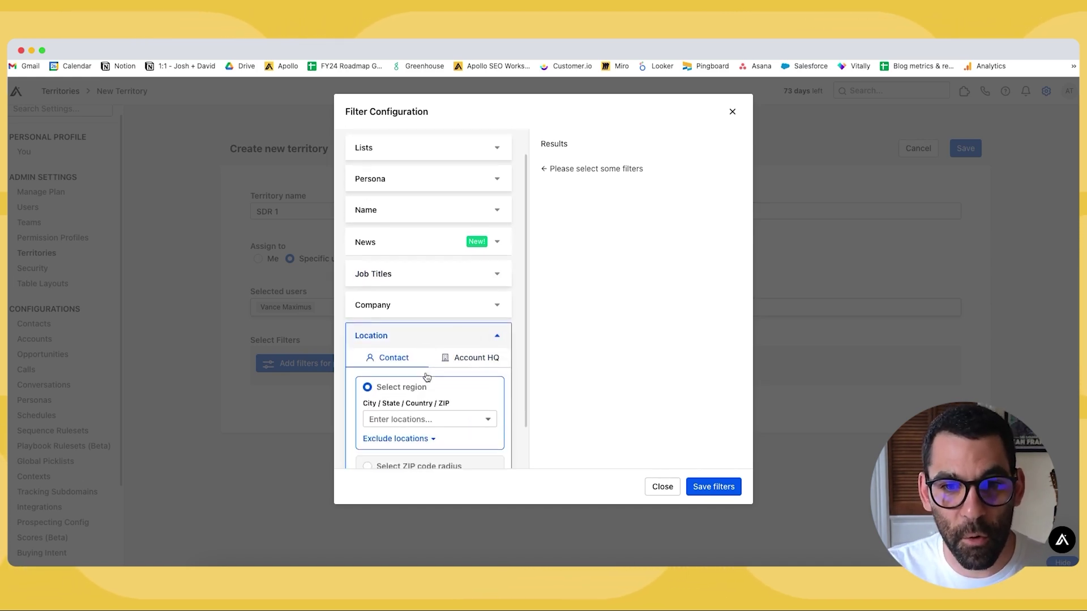
click(469, 293)
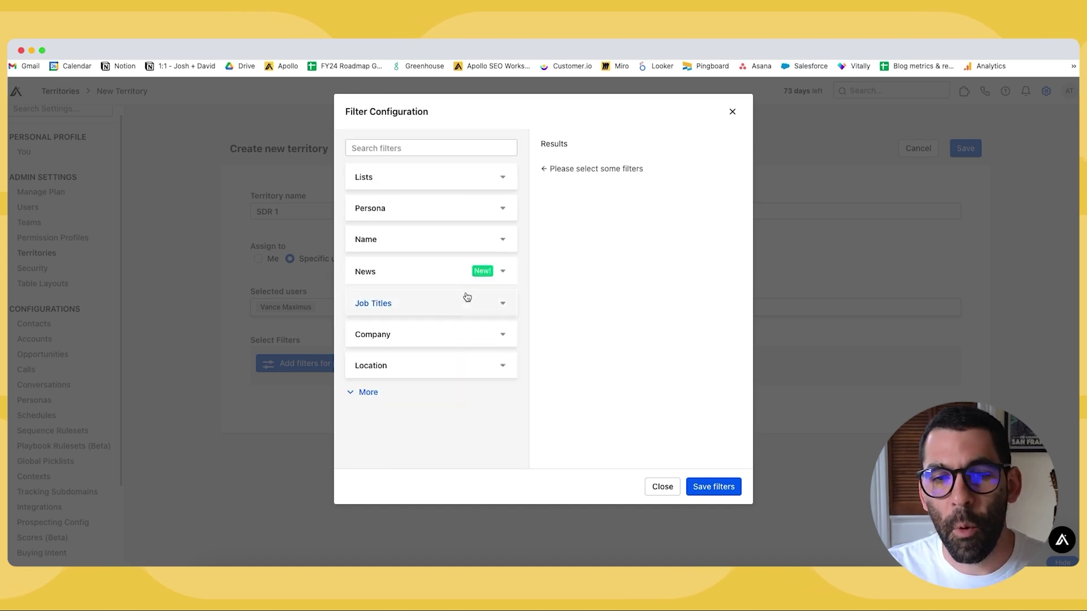
click(351, 396)
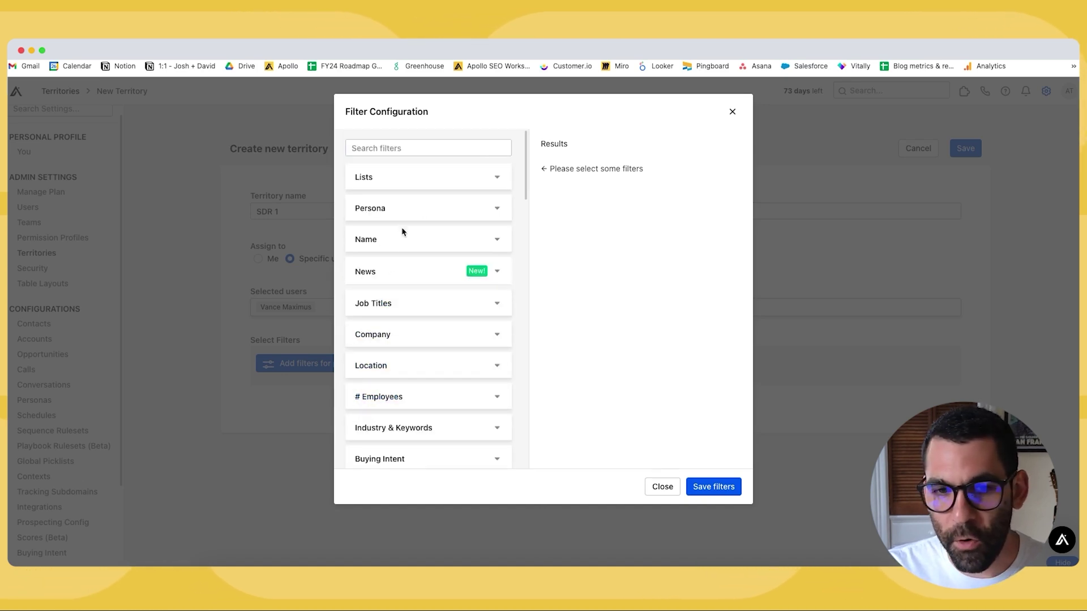
scroll(401, 232, down, 10)
scroll(410, 267, down, 10)
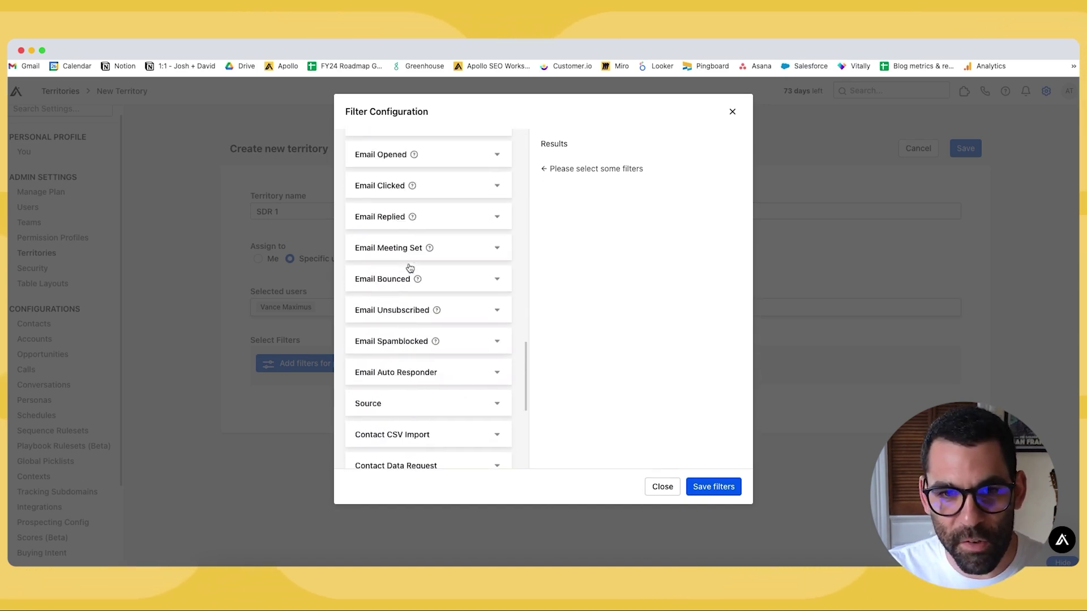
scroll(410, 267, up, 20)
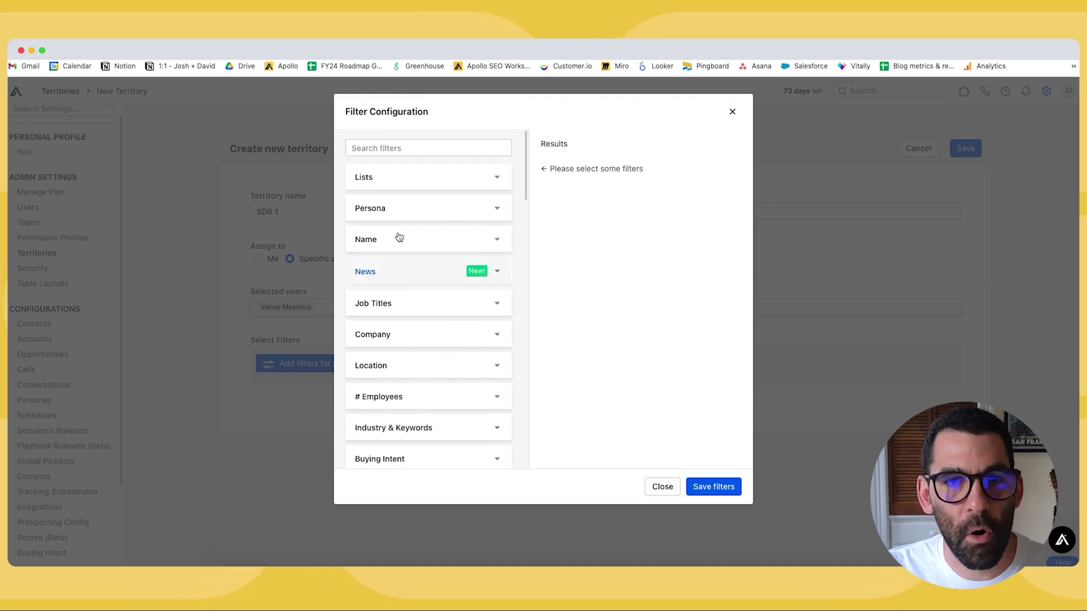
click(442, 213)
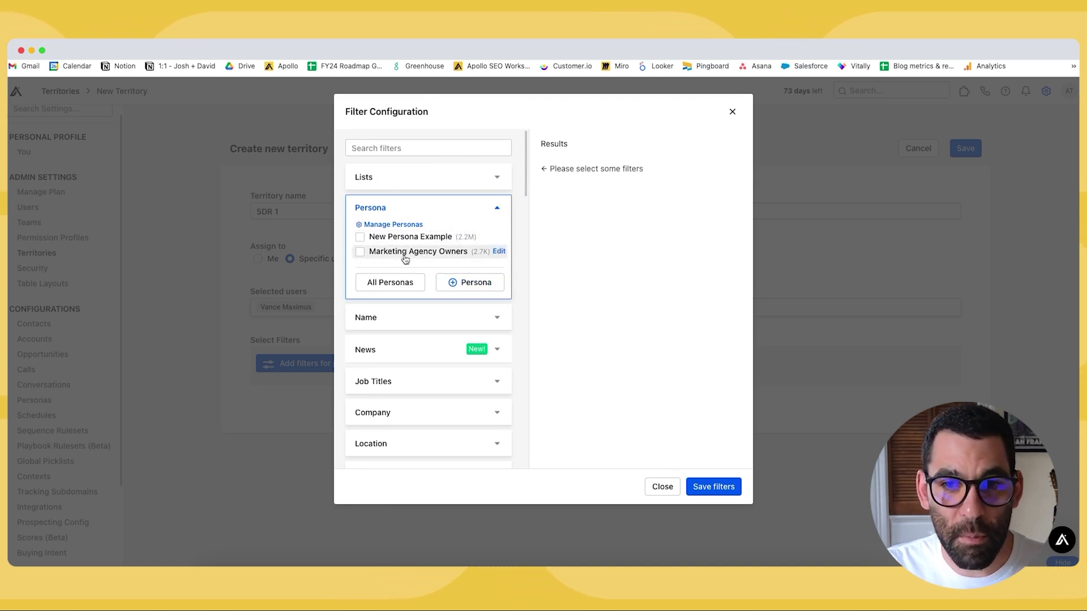
click(456, 283)
Step: Save a 'VP of Sales' persona with job title VP of Sales and apply it to the search filters
click(475, 213)
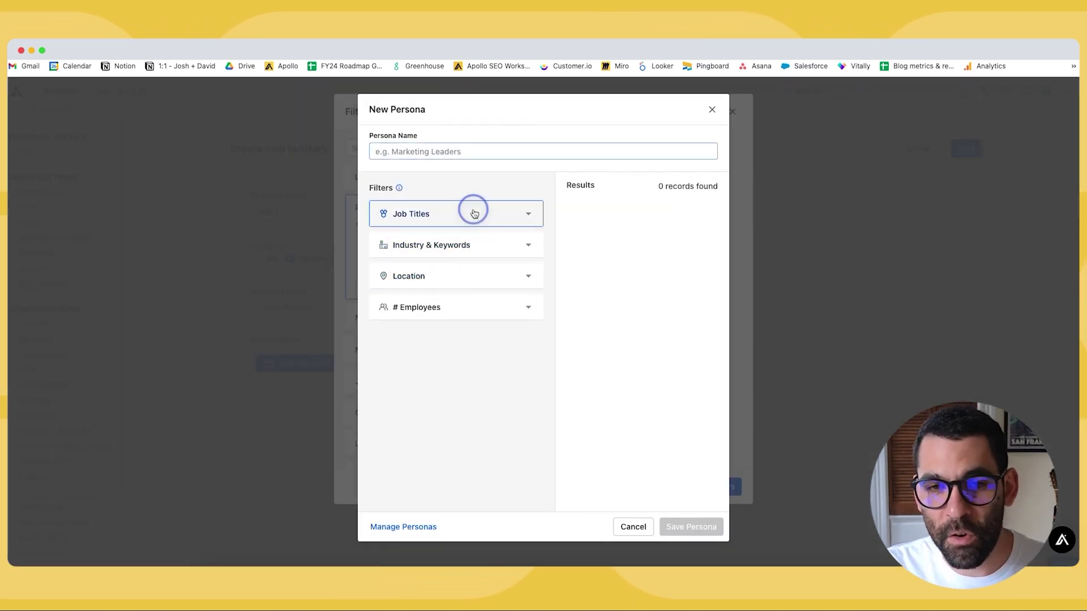
click(453, 257)
text(VP )
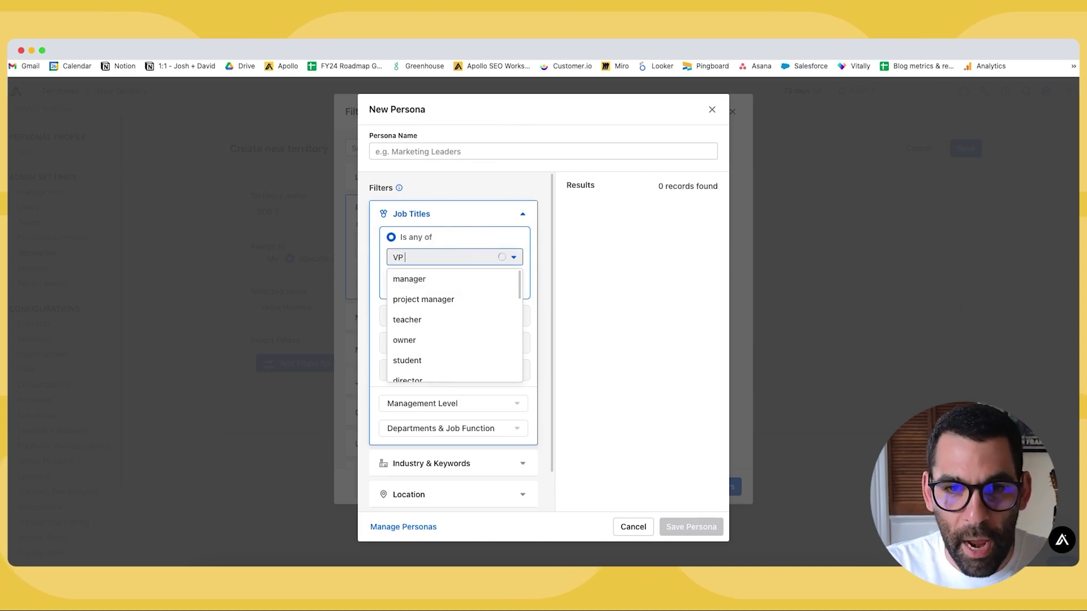
text(of Sales)
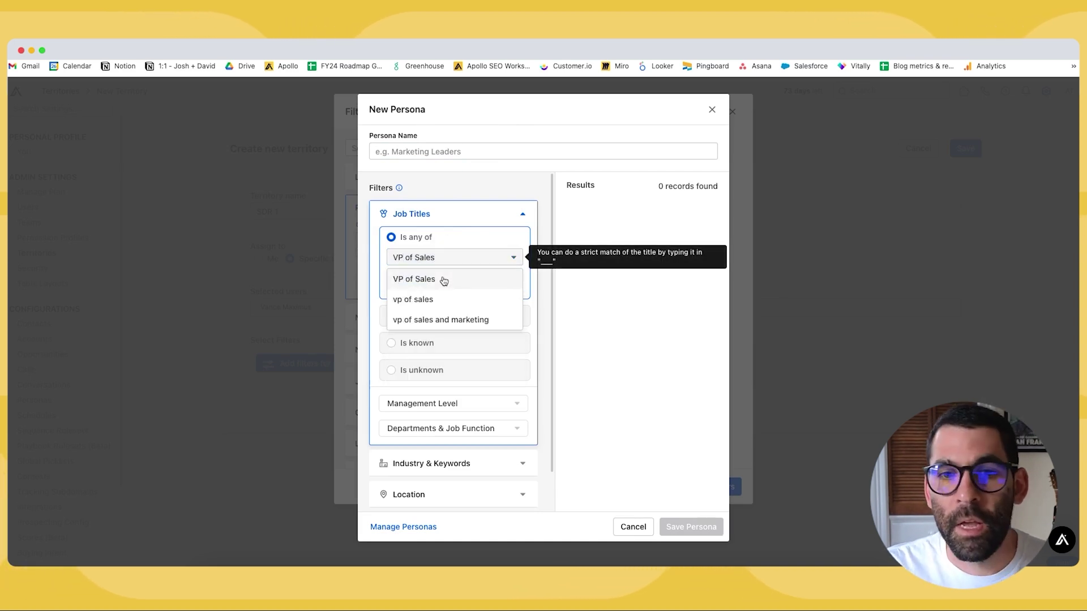
click(444, 279)
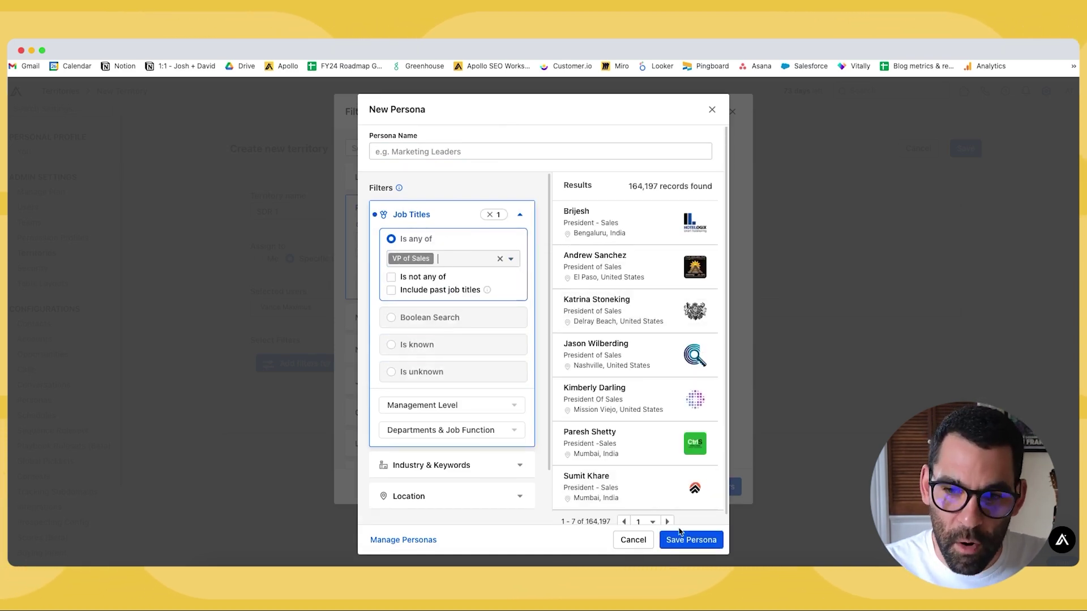
click(687, 542)
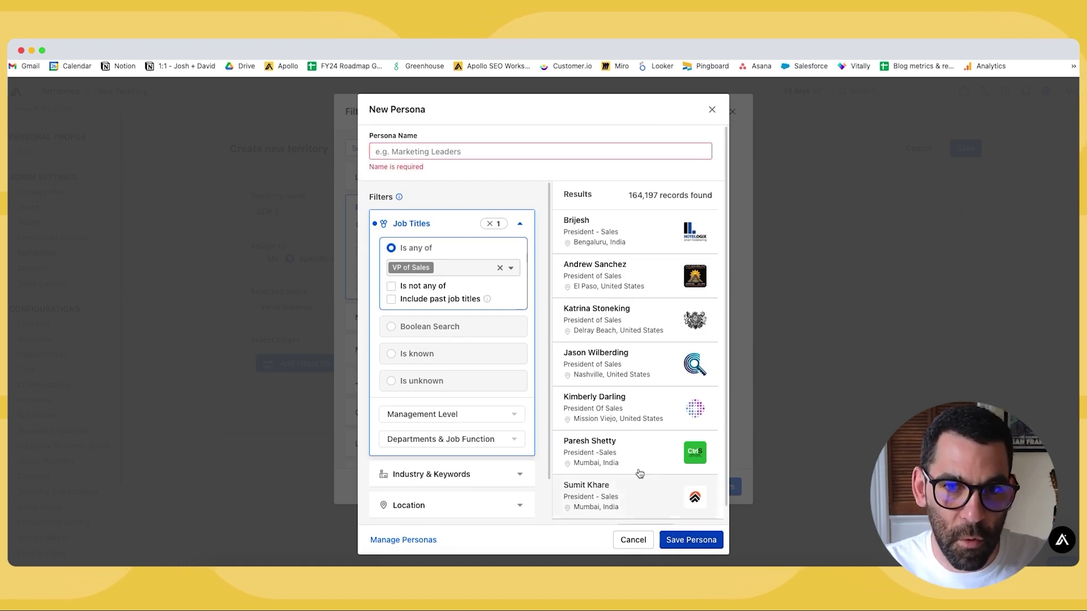
click(447, 148)
text(VP of Sales)
click(693, 542)
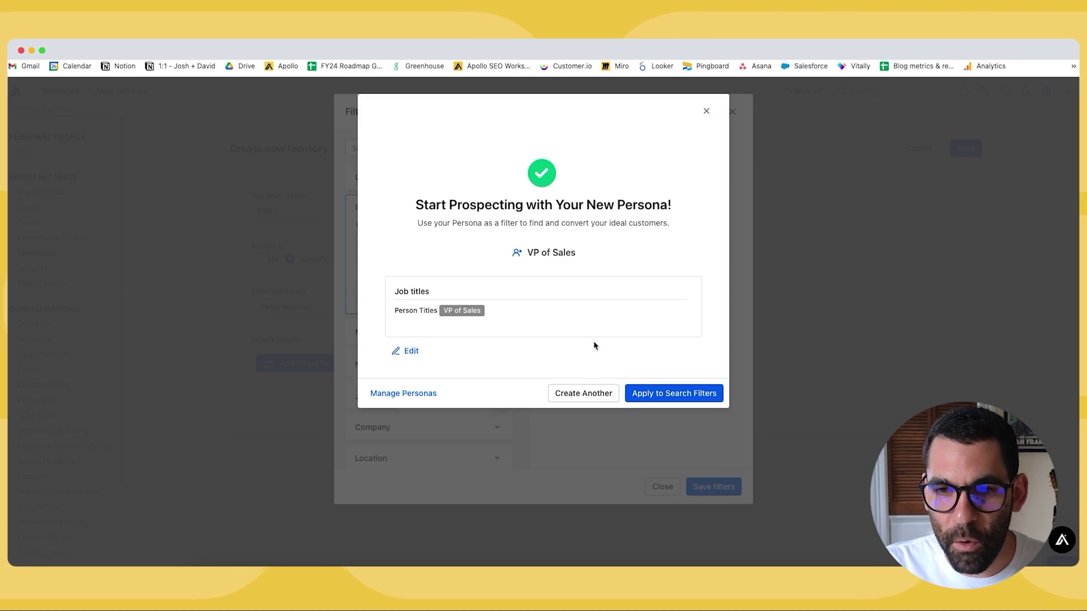
click(665, 397)
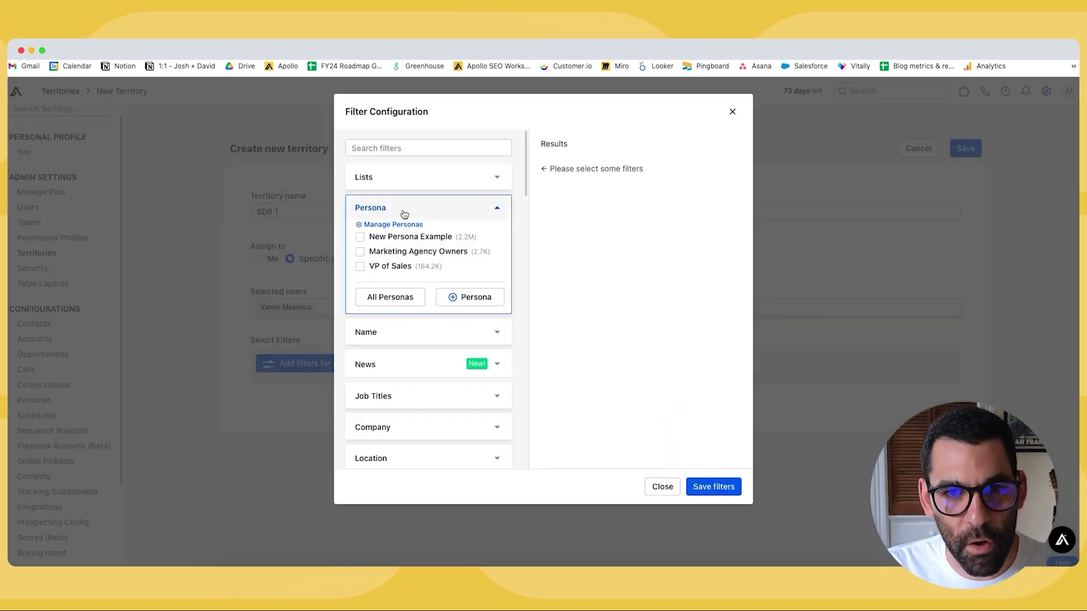
Step: Filter SDR 1 by the VP of Sales persona, save it, then reopen it and leave unchanged
click(360, 266)
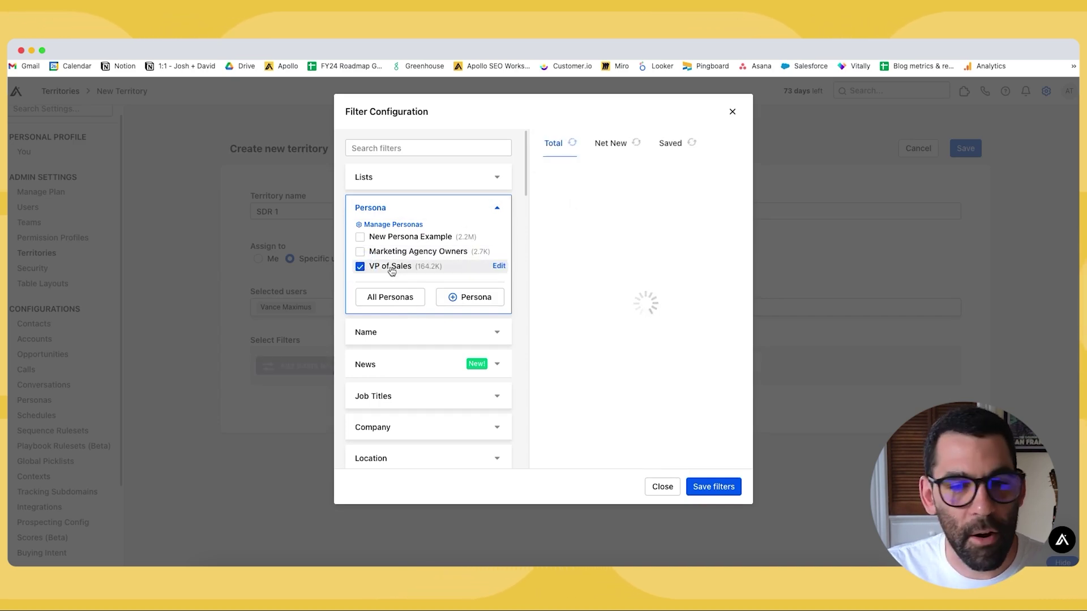
click(708, 488)
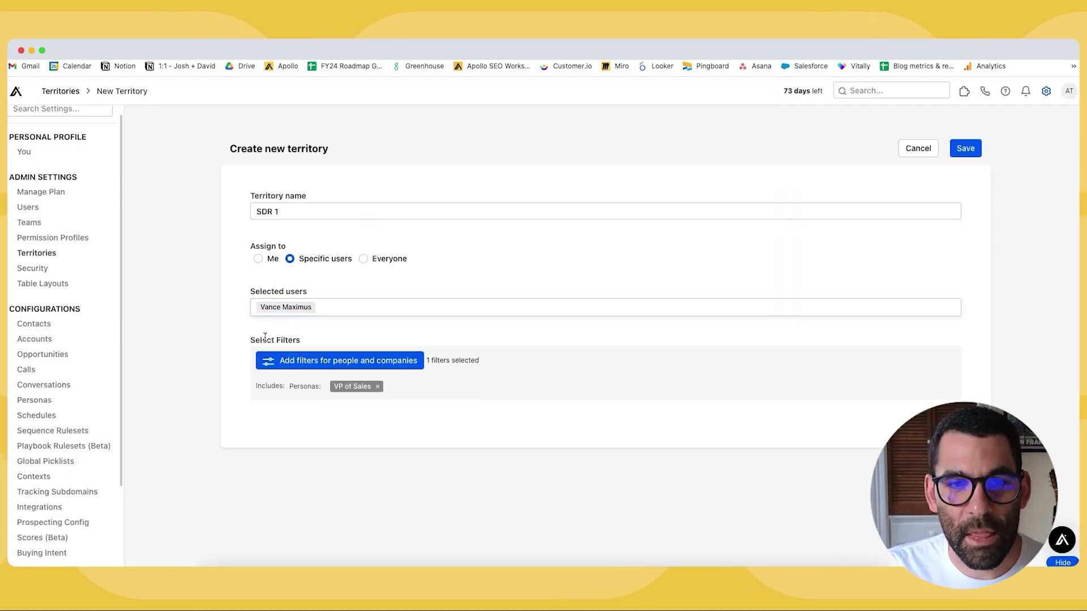
click(966, 148)
click(277, 298)
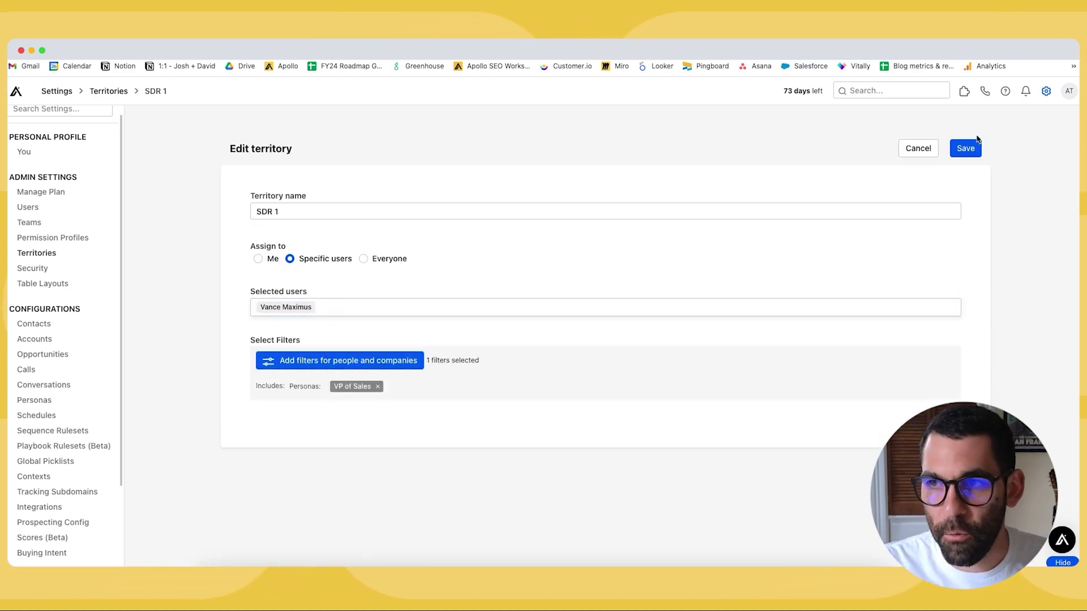
click(918, 148)
Step: Open the Test territory and rename it to SDR 2
click(216, 323)
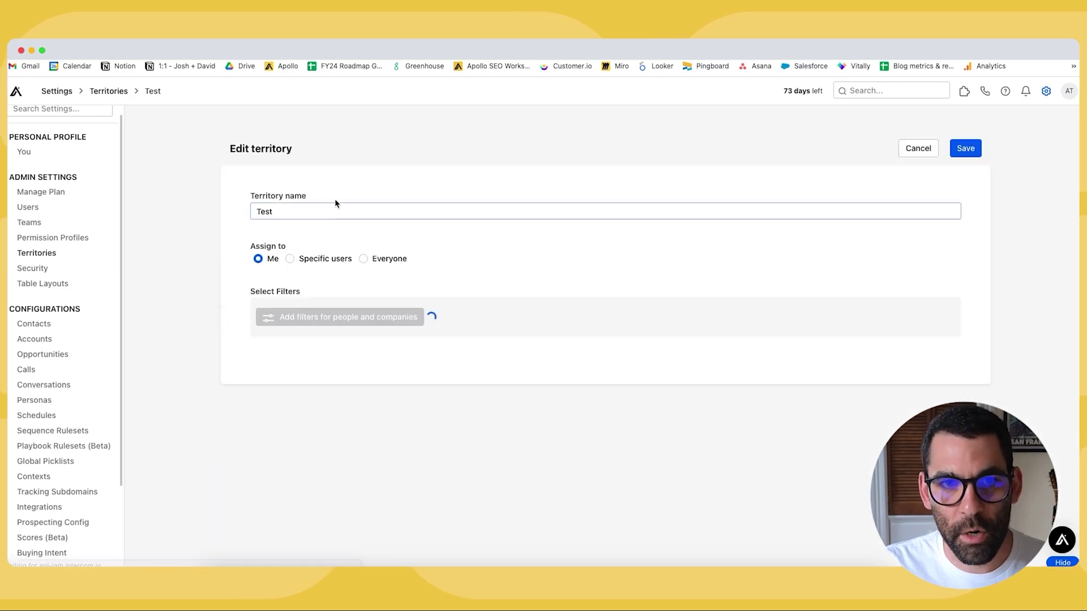
double_click(356, 211)
text(SDR 2)
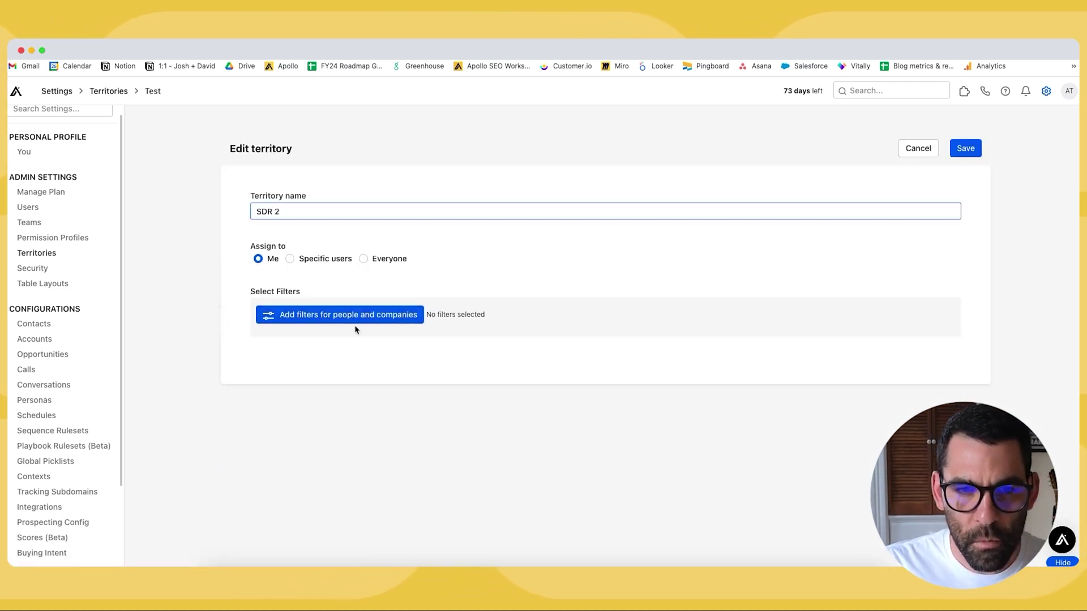
Step: Try the Marketing Agency Owners persona and location filters, discard them, and save SDR 2
click(355, 315)
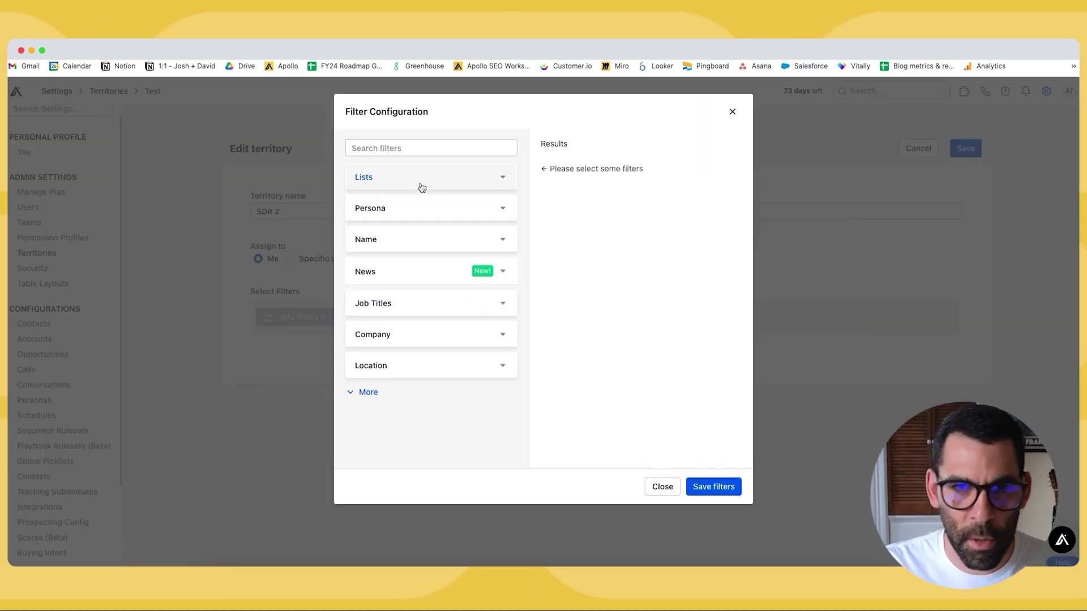
click(419, 213)
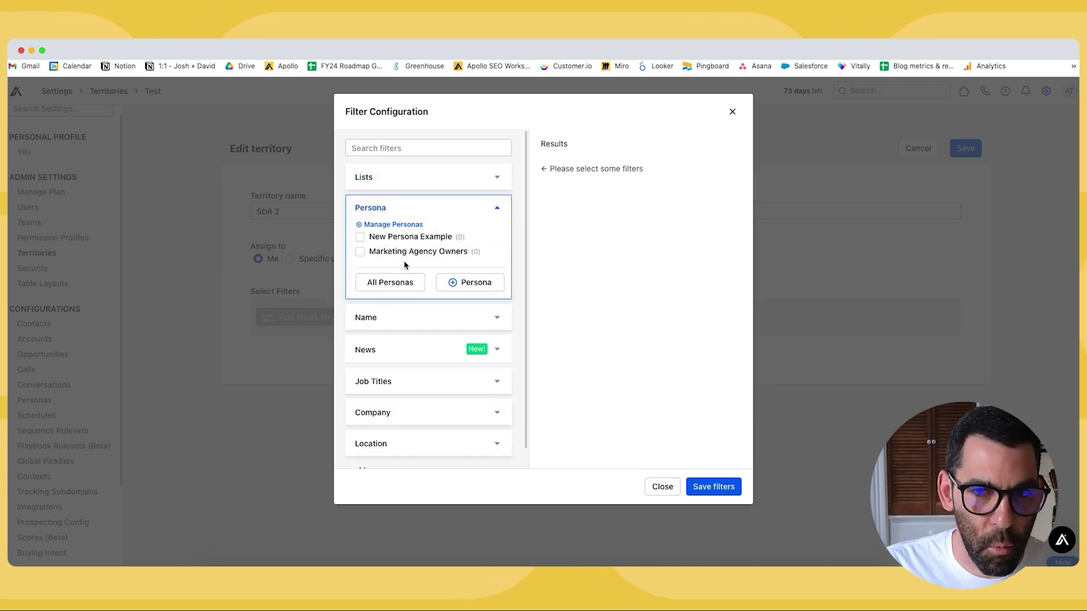
click(400, 253)
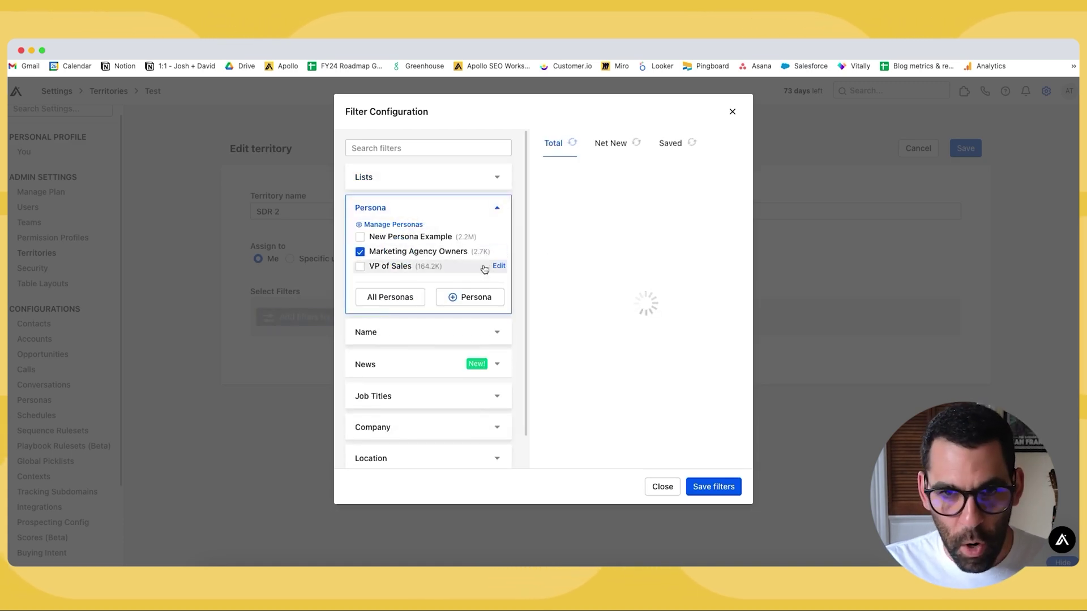
scroll(476, 261, down, 1)
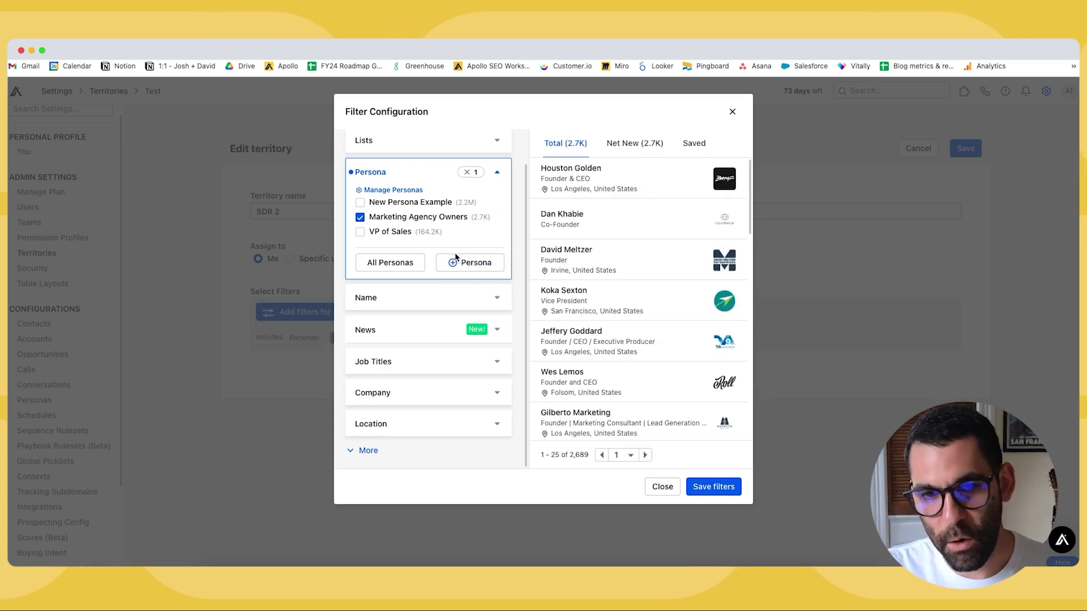
click(429, 427)
scroll(422, 396, down, 2)
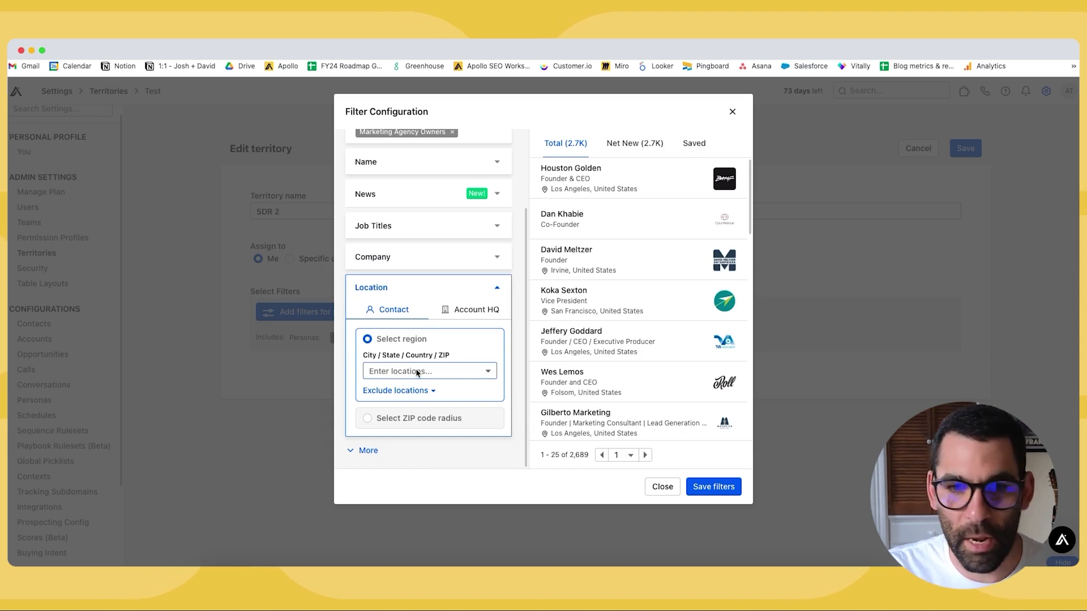
click(417, 372)
scroll(422, 430, down, 5)
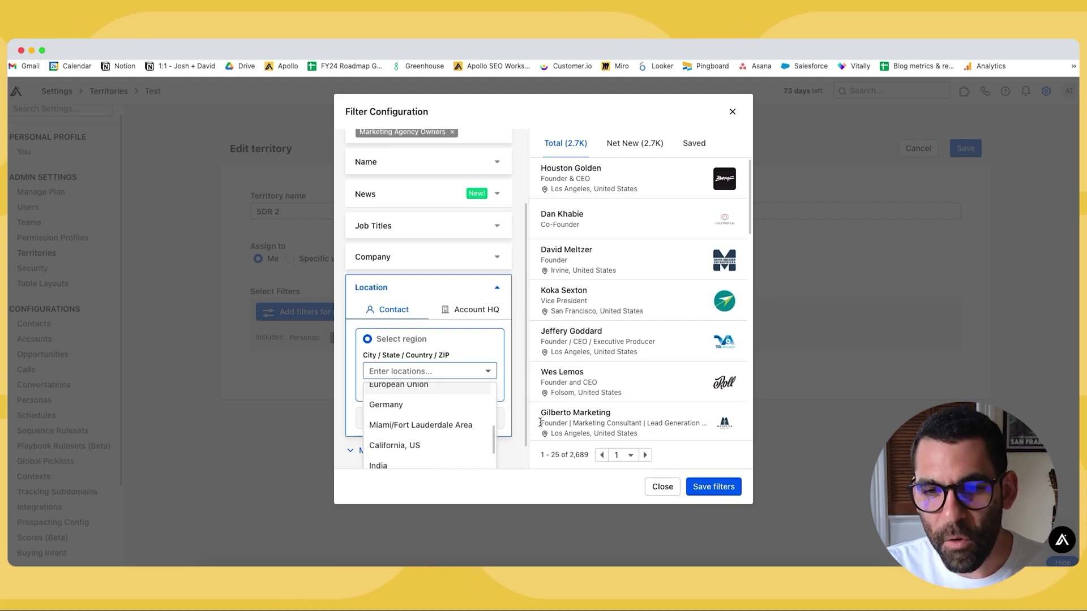
click(517, 427)
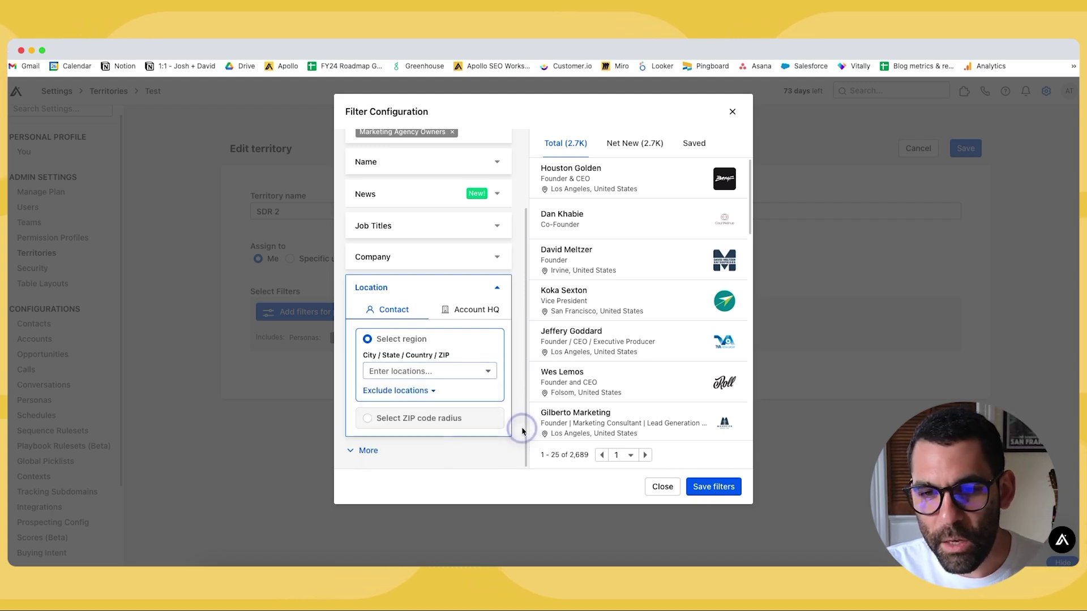
click(667, 486)
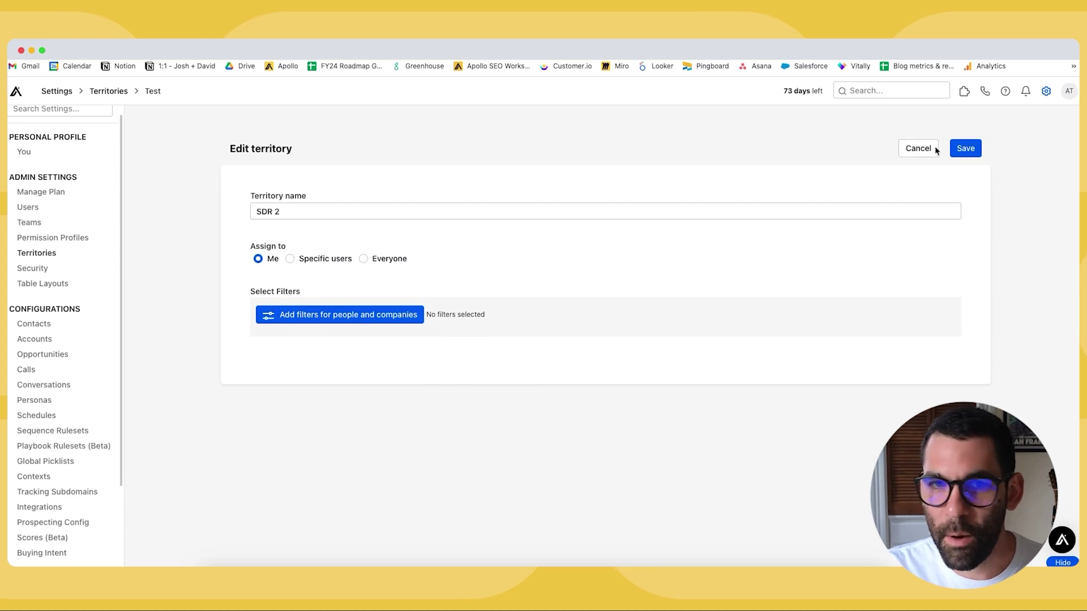
click(966, 148)
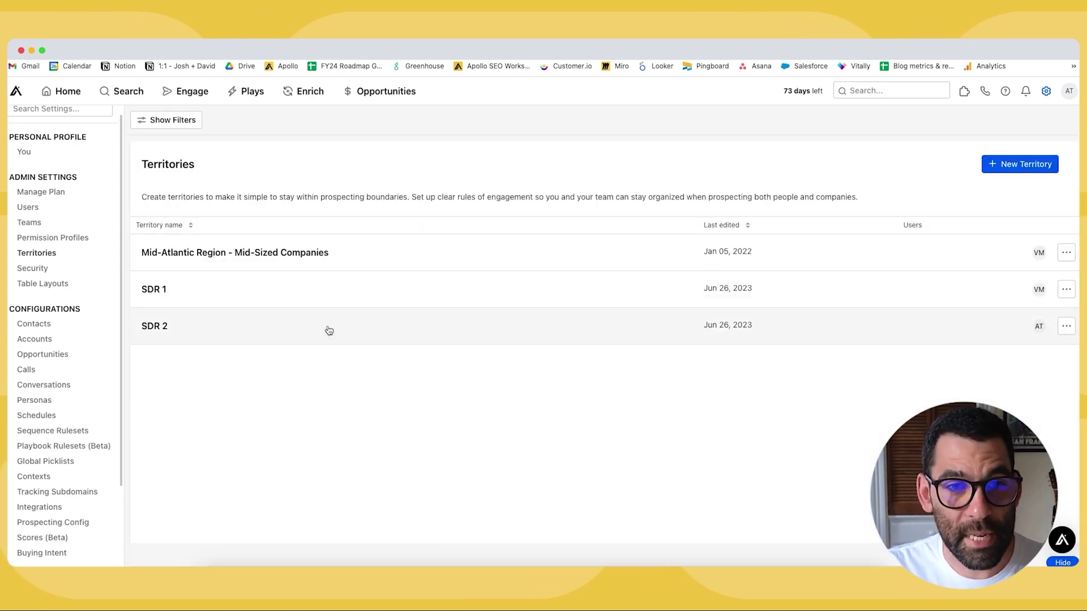
click(318, 291)
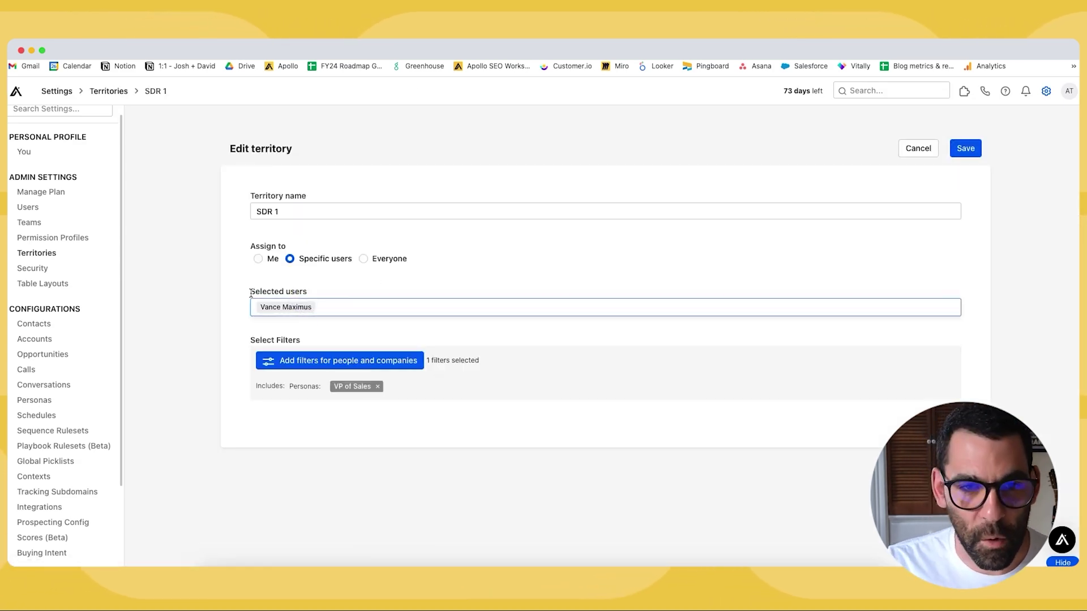
click(254, 213)
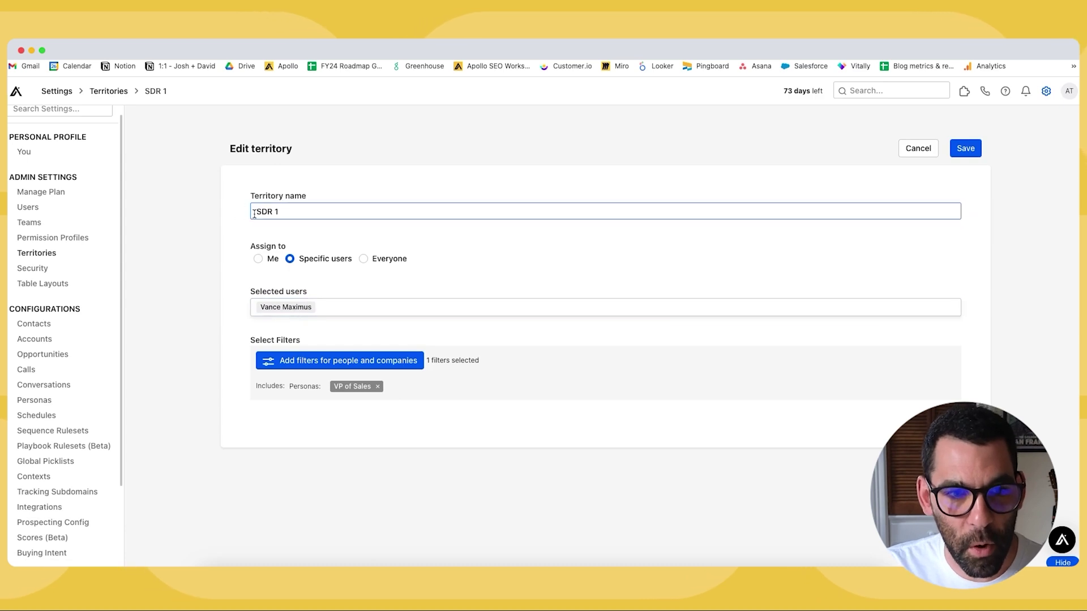
key(Escape)
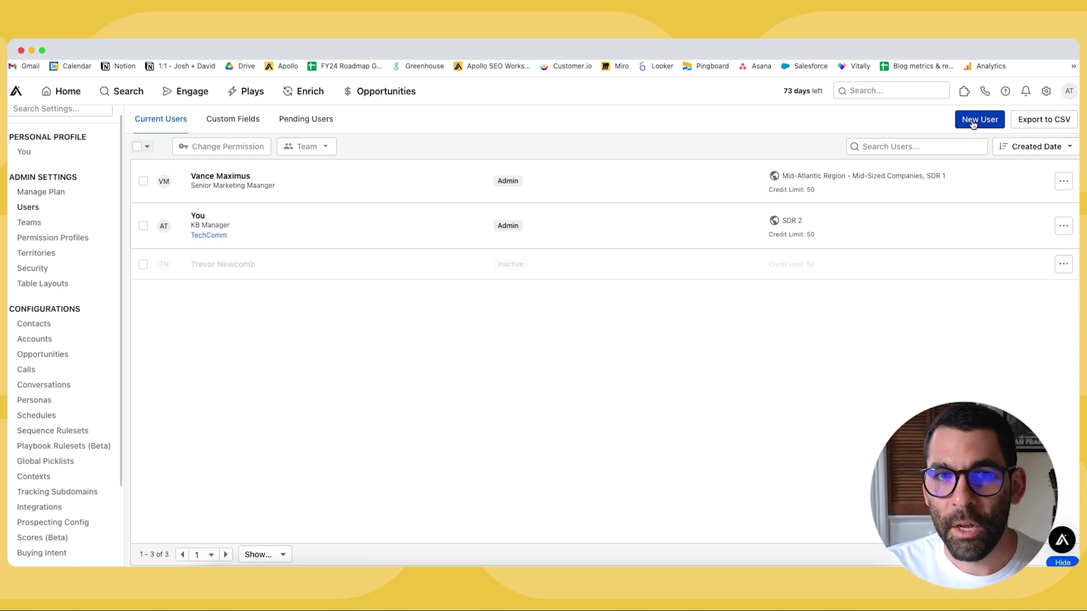
Step: Start adding a new user and follow its link to manage permission profiles
click(972, 122)
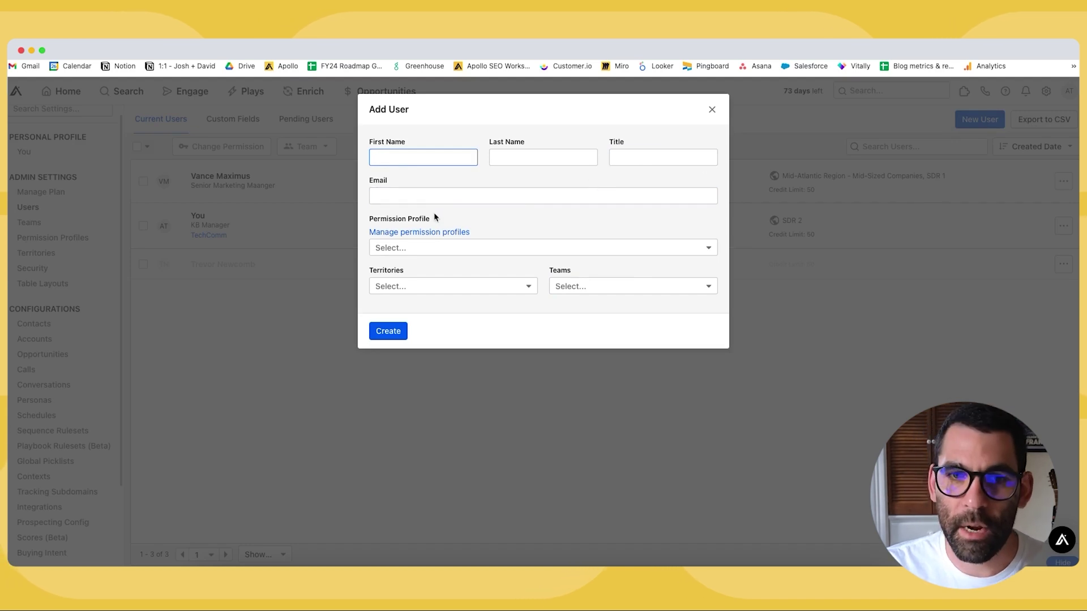
click(417, 233)
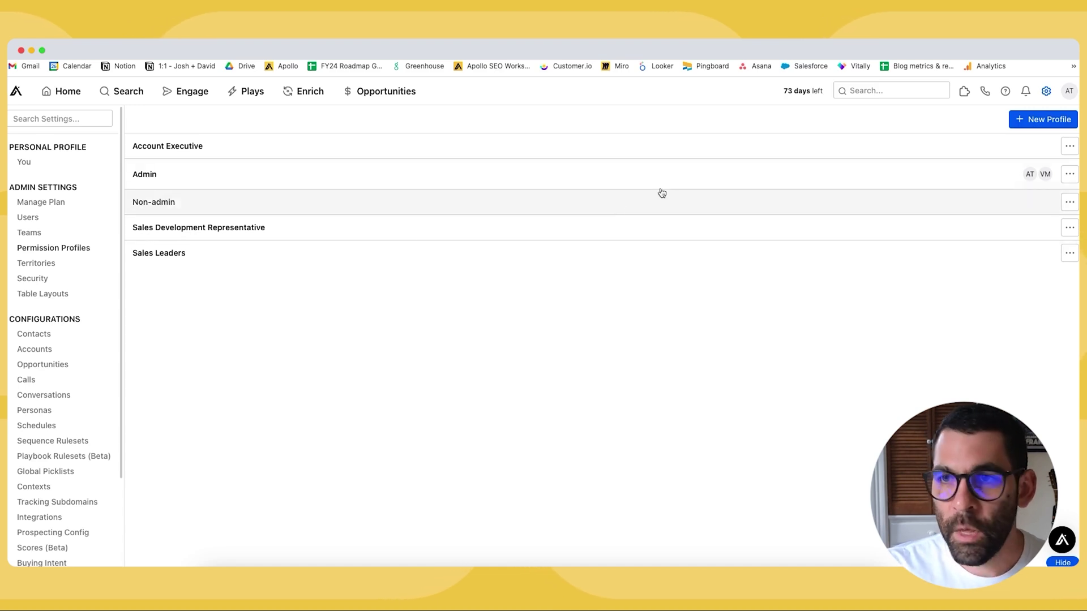
Step: Create a new permission profile named SDR
click(1043, 119)
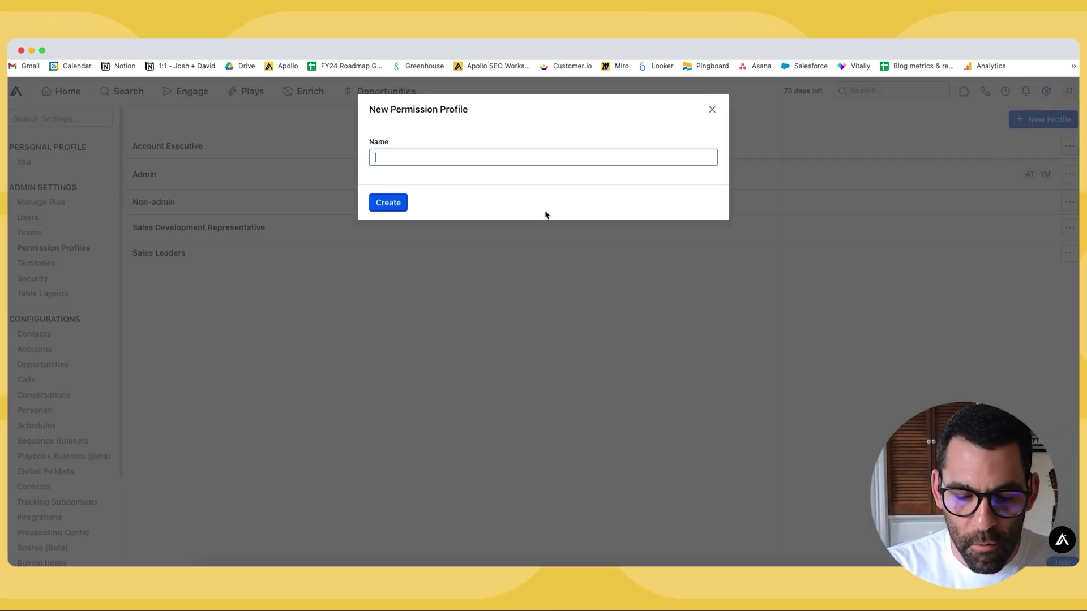
text(SDR)
key(Return)
Step: Review the SDR profile's permissions, including email sending and the Sequence & Emails settings
scroll(535, 329, down, 3)
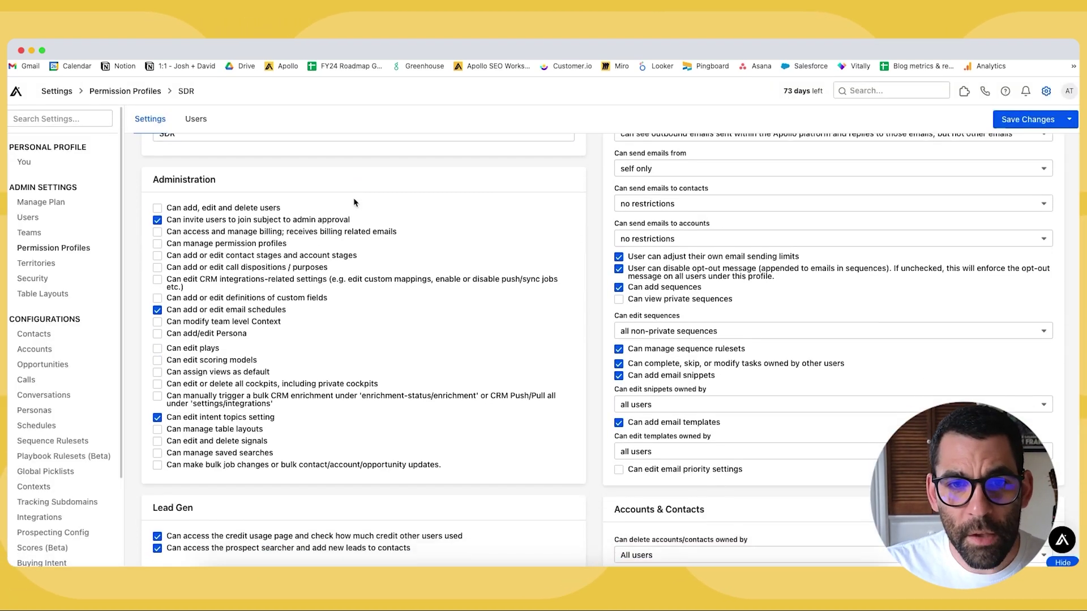
scroll(440, 240, up, 3)
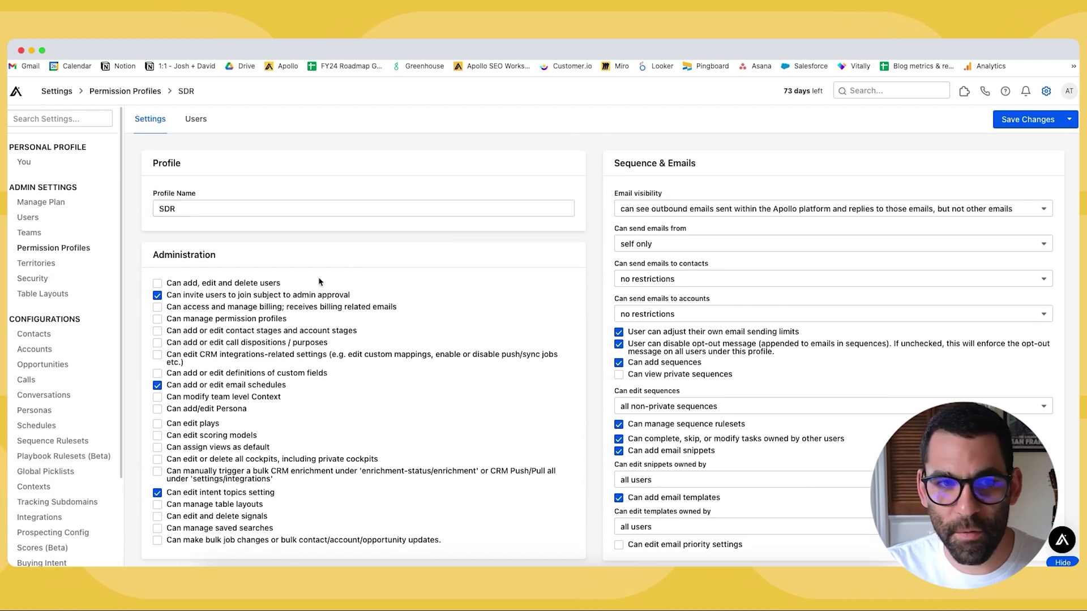
scroll(193, 215, down, 2)
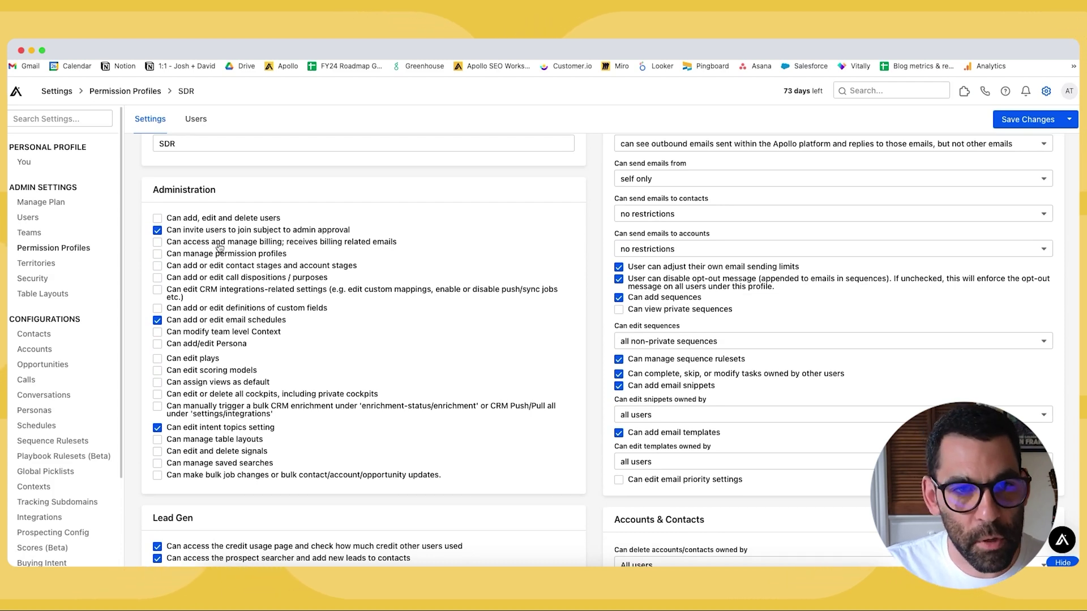
scroll(218, 243, down, 1)
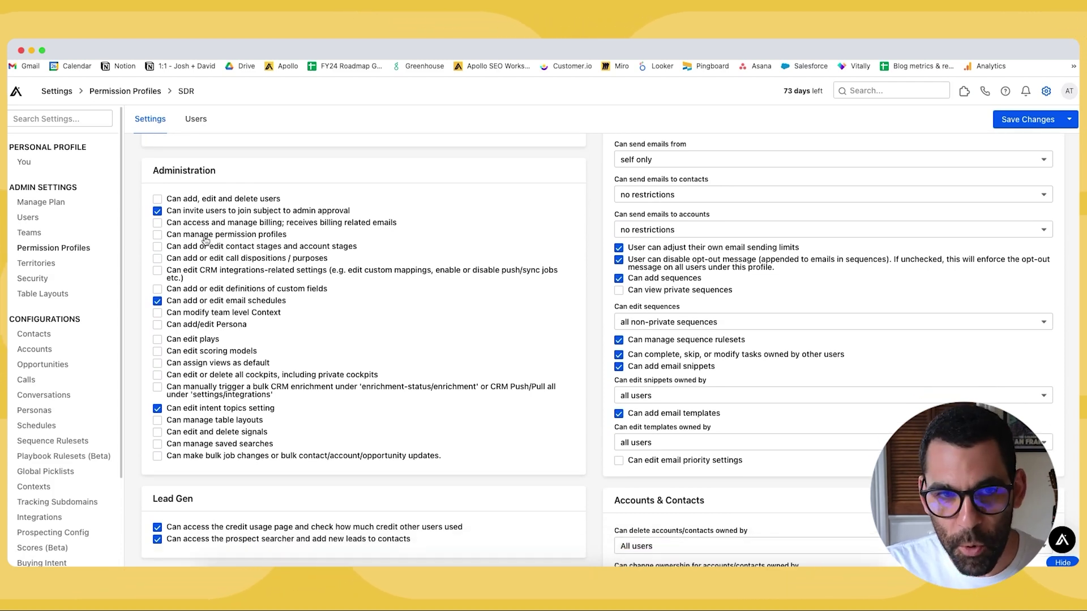
scroll(206, 241, down, 1)
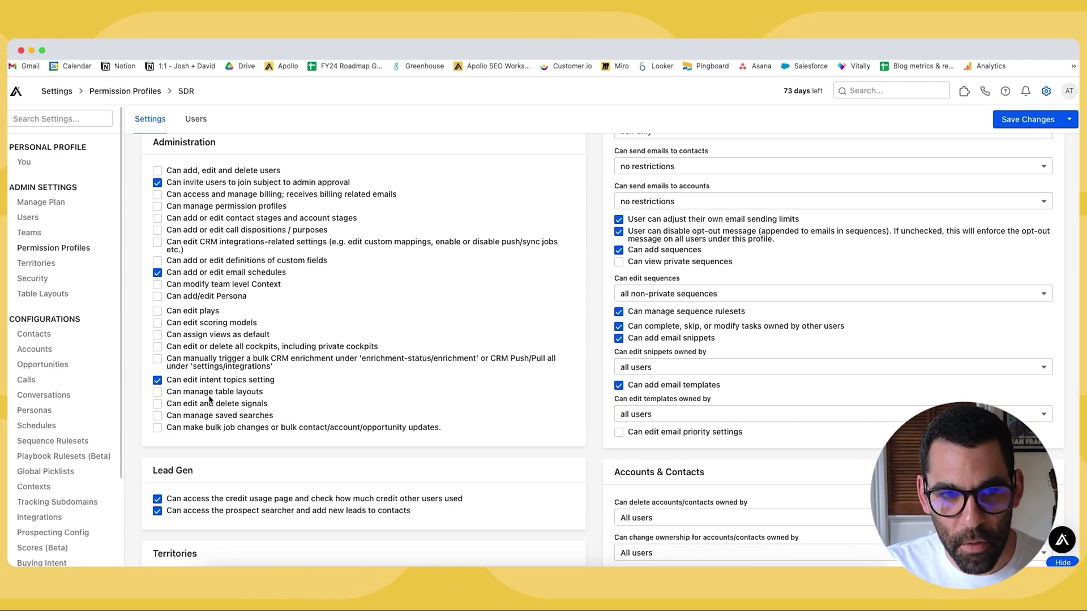
scroll(574, 234, up, 3)
scroll(686, 155, up, 1)
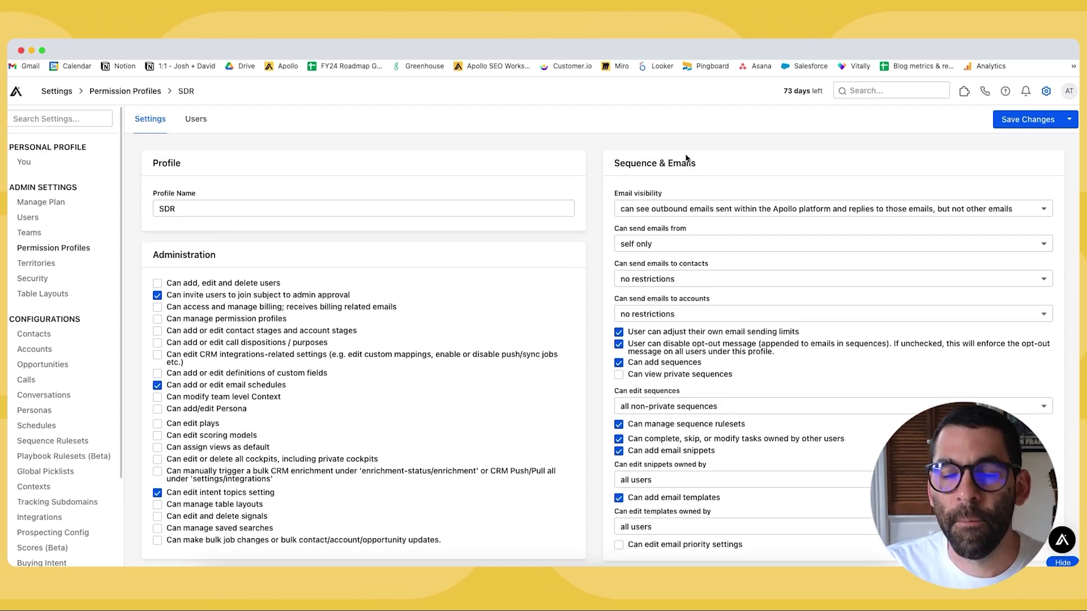
drag(613, 164, 708, 164)
click(702, 163)
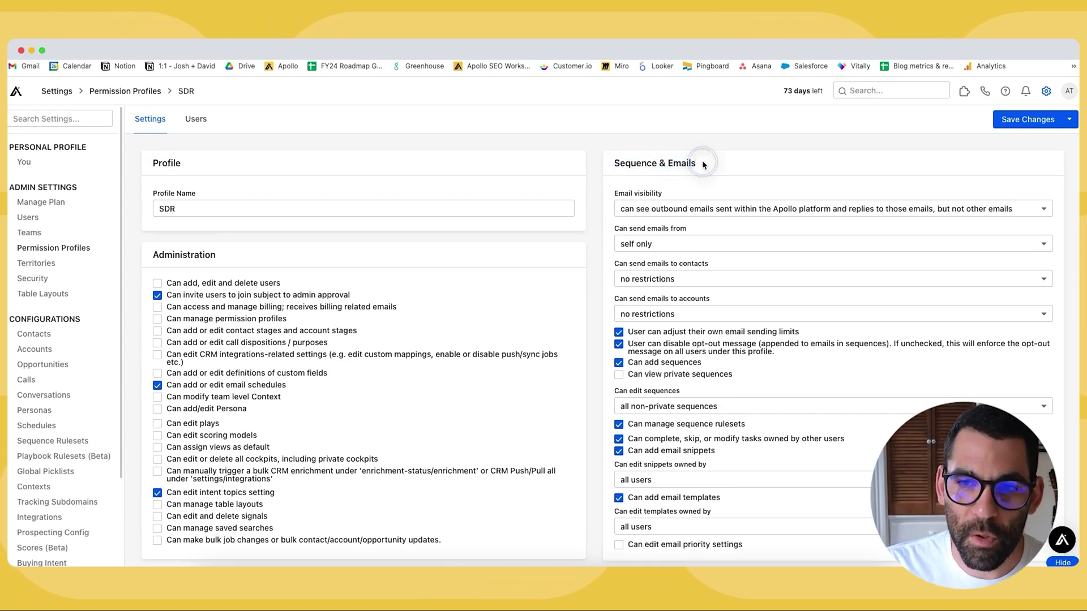
scroll(702, 161, down, 15)
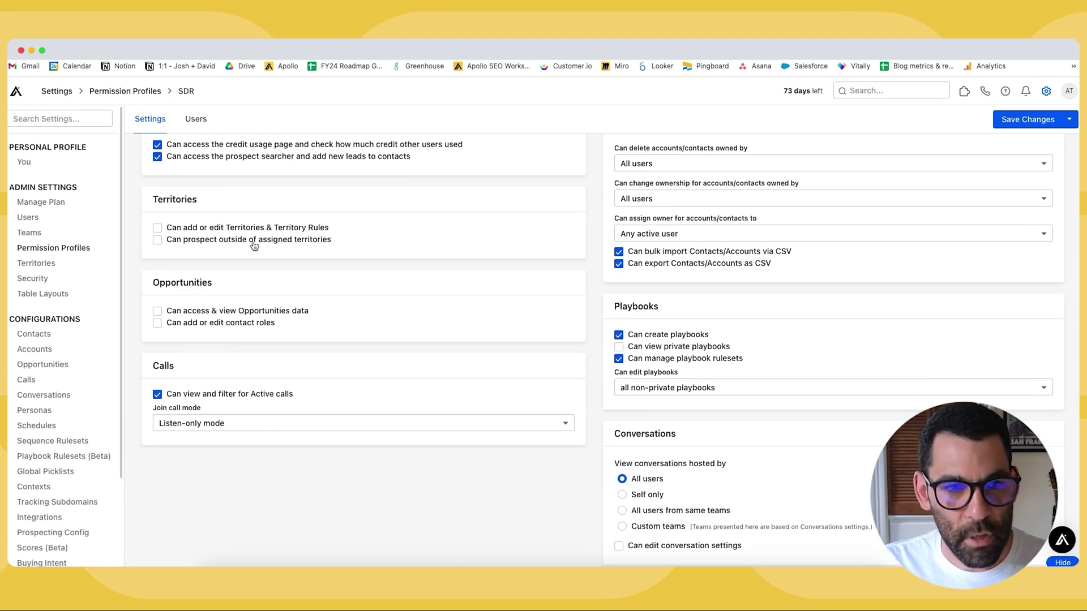
scroll(522, 388, up, 15)
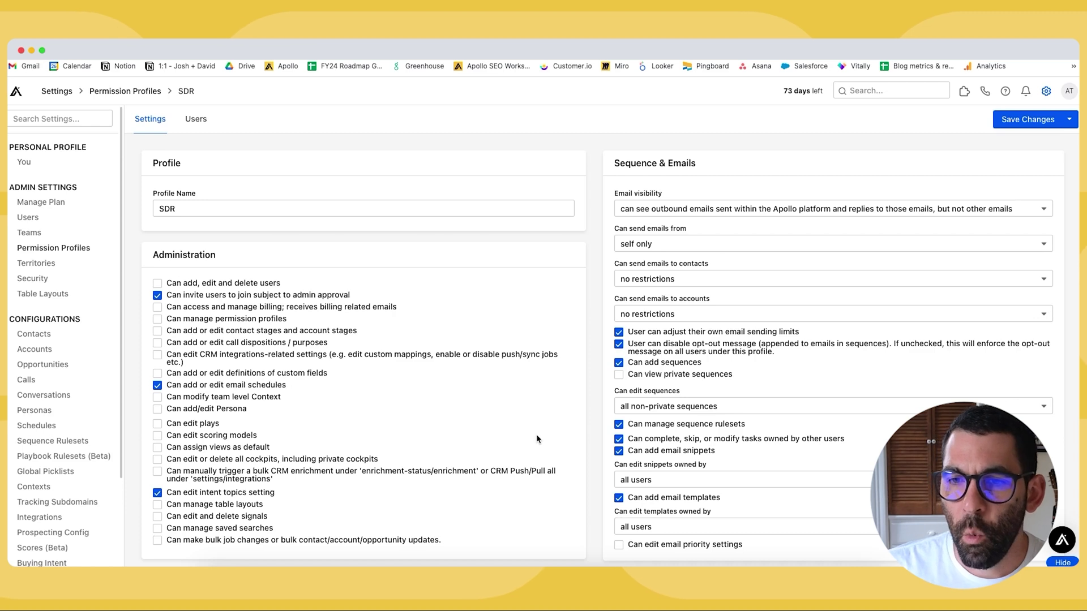
scroll(673, 277, down, 1)
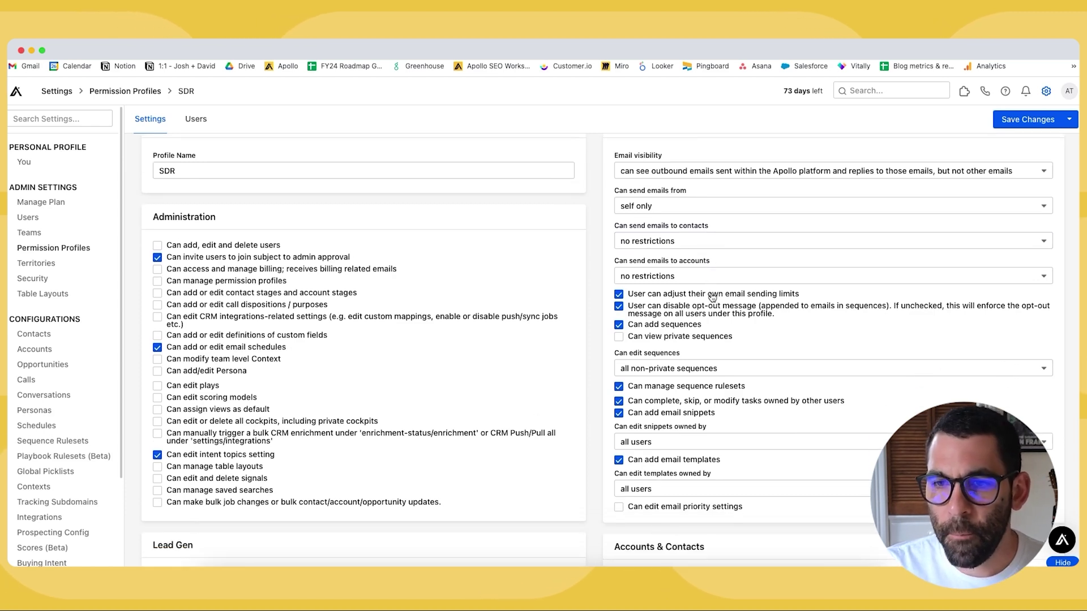
click(679, 243)
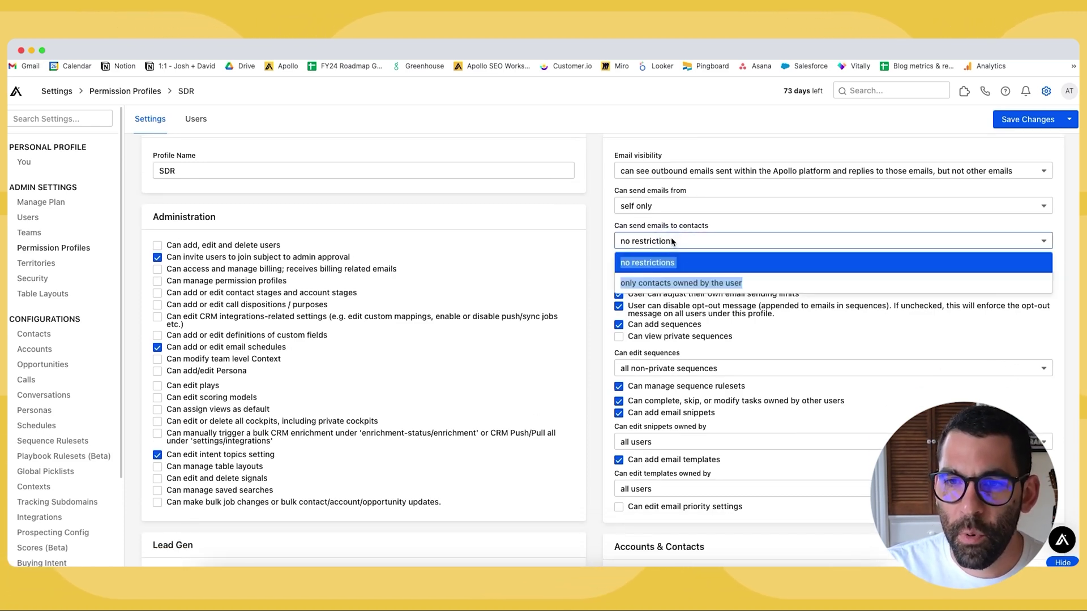
click(588, 237)
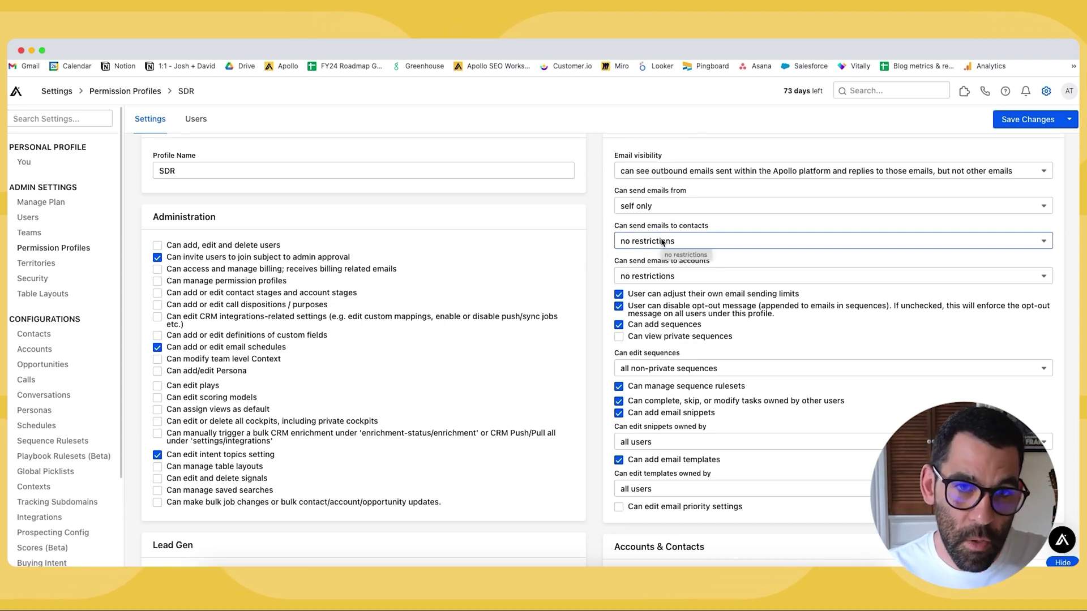
scroll(725, 226, down, 2)
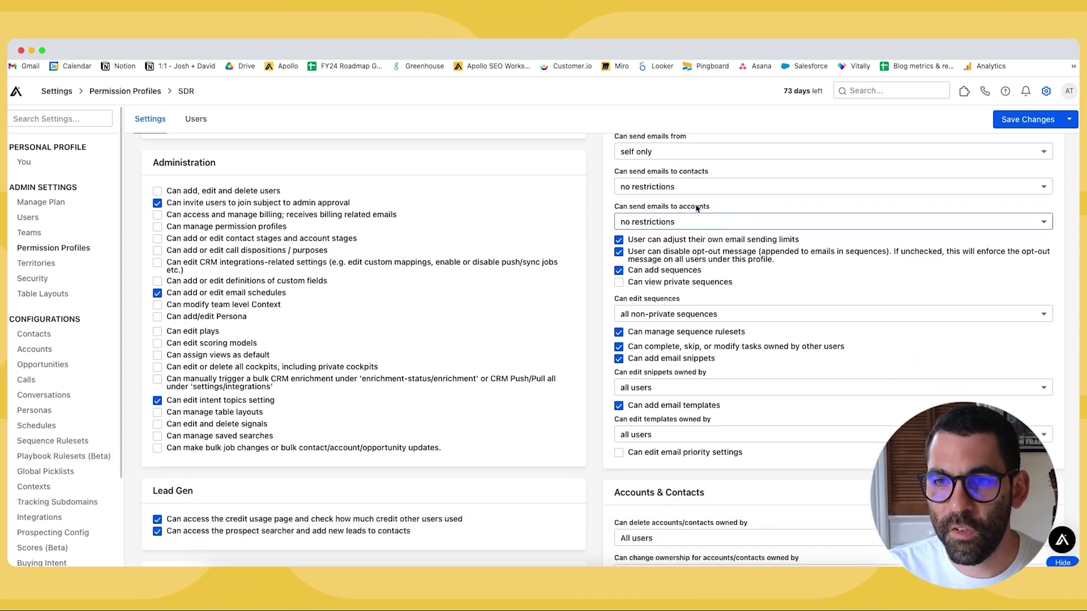
click(719, 187)
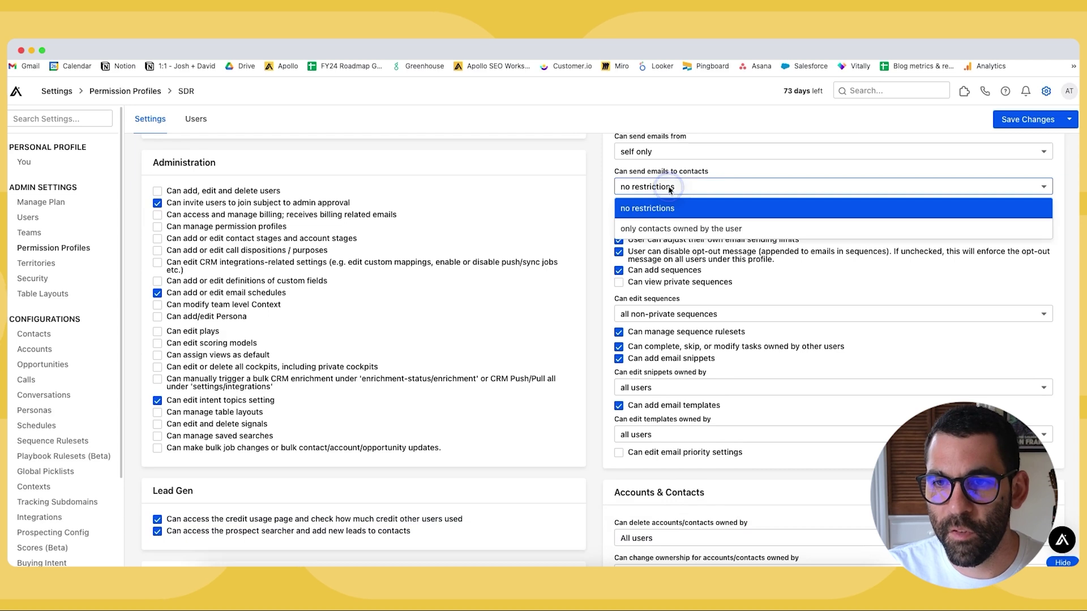
click(717, 230)
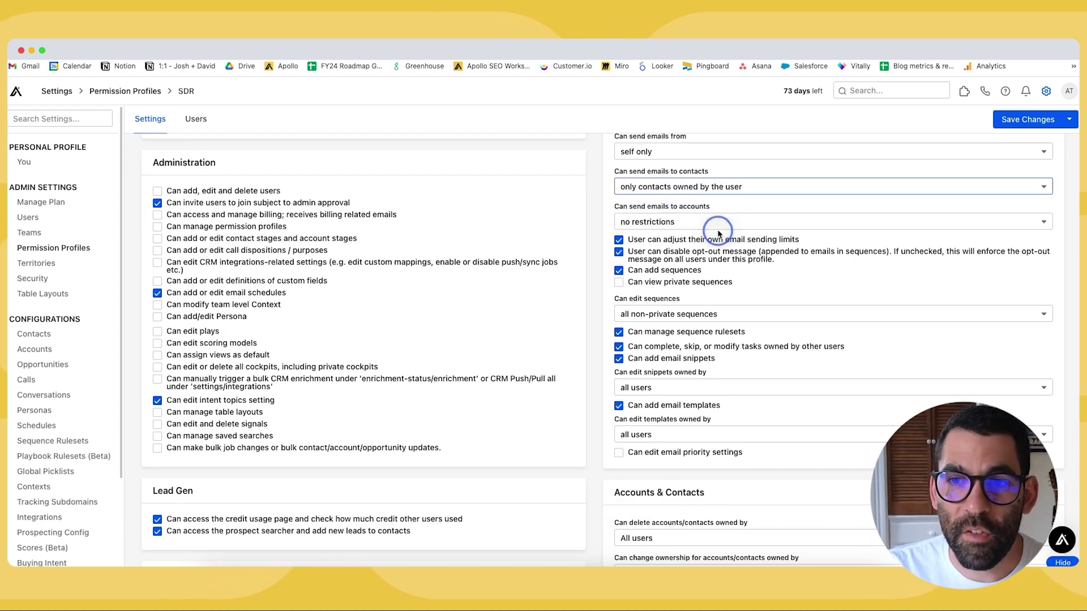
click(680, 187)
click(671, 206)
scroll(668, 178, up, 2)
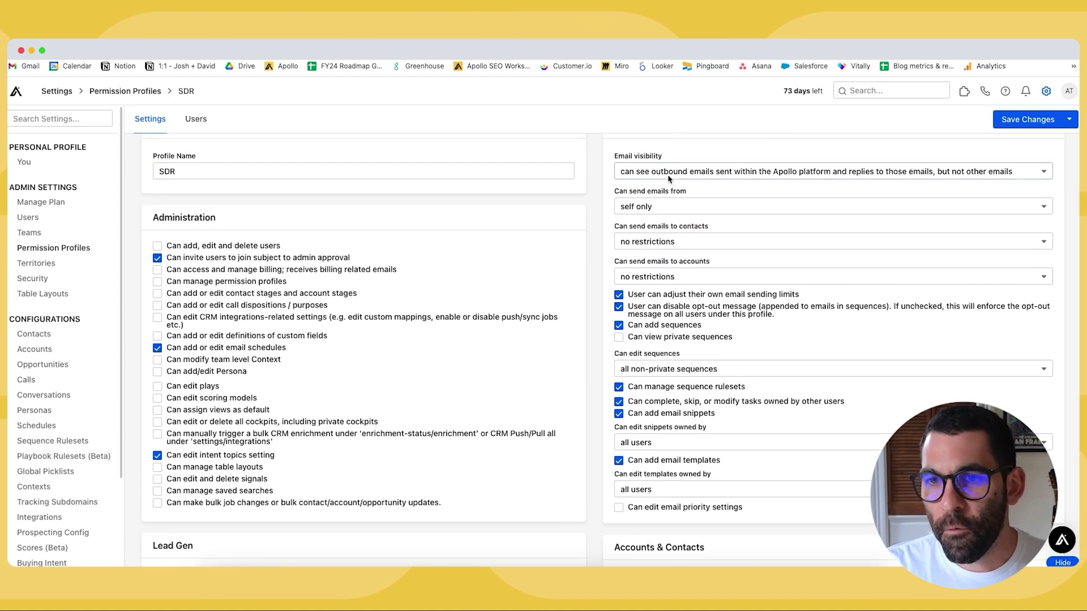
click(665, 206)
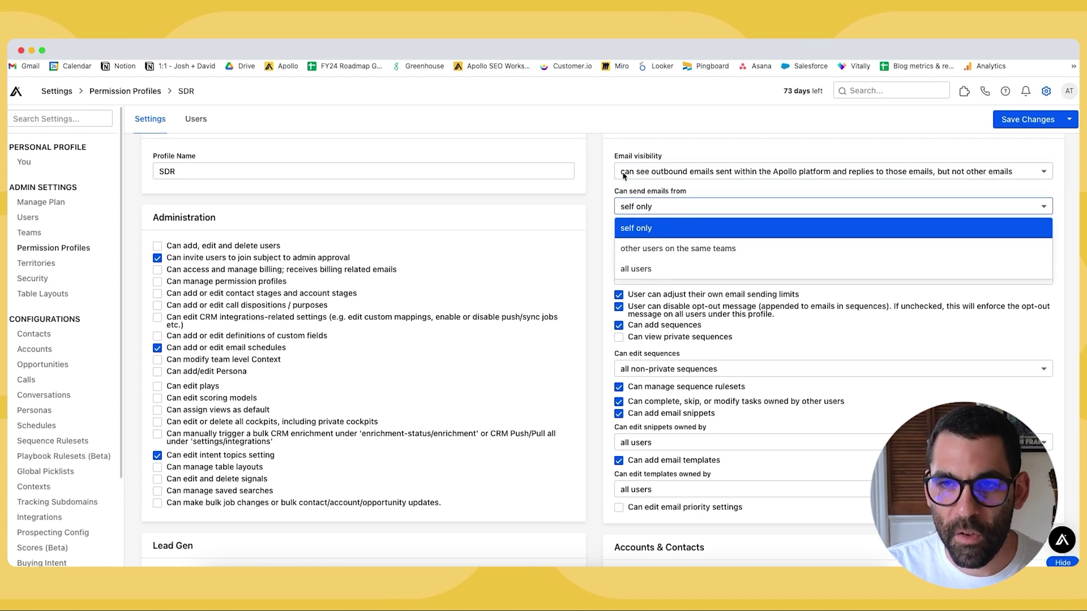
click(643, 192)
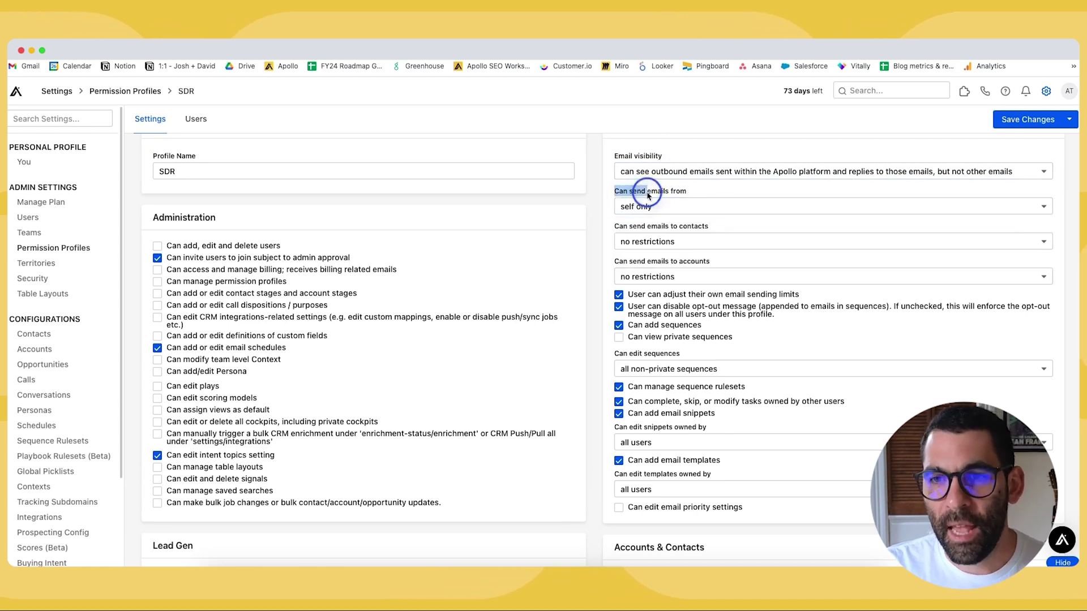
click(668, 207)
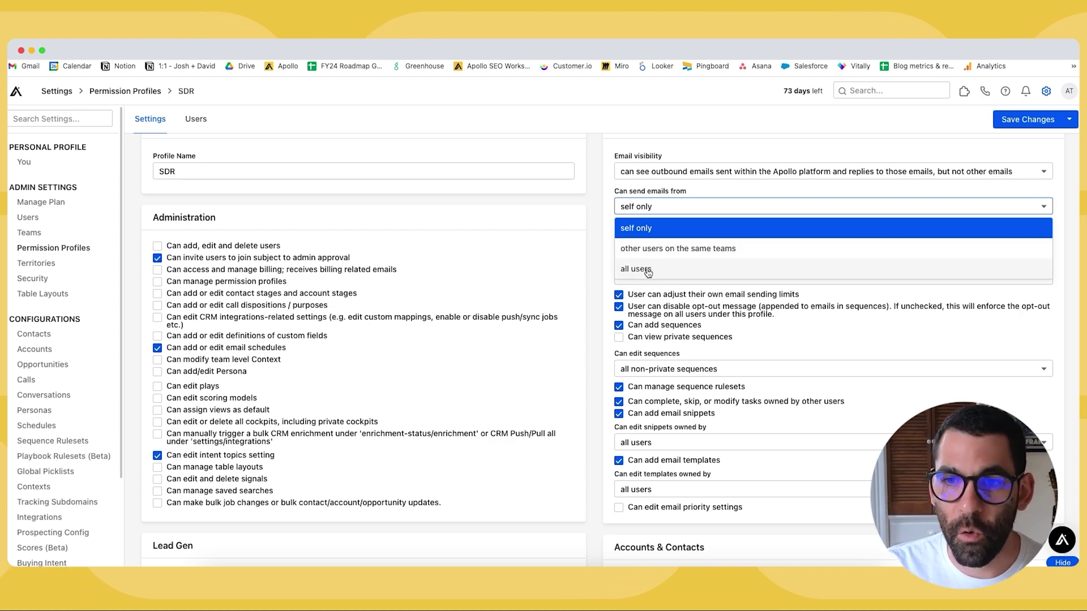
click(600, 185)
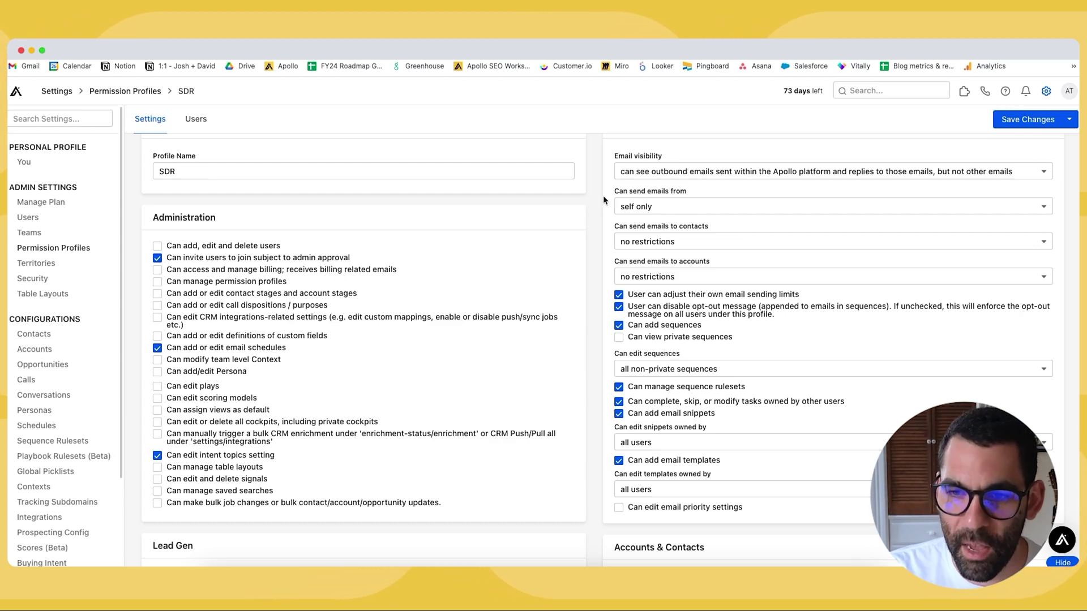
scroll(602, 195, down, 7)
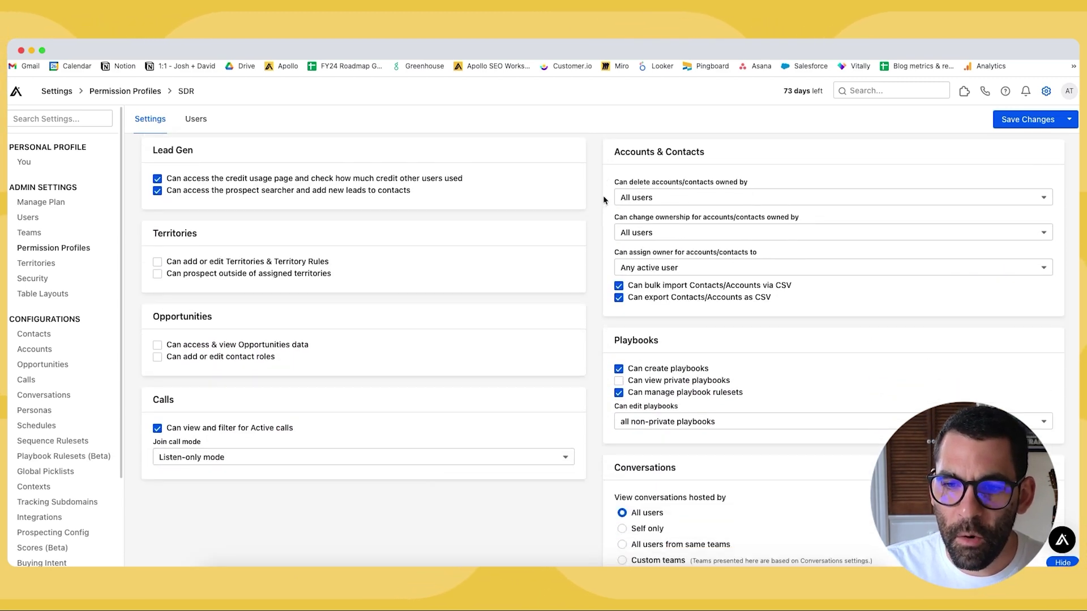
Step: Review the SDR profile's Conversations settings and open its list of assigned users
scroll(602, 200, down, 1)
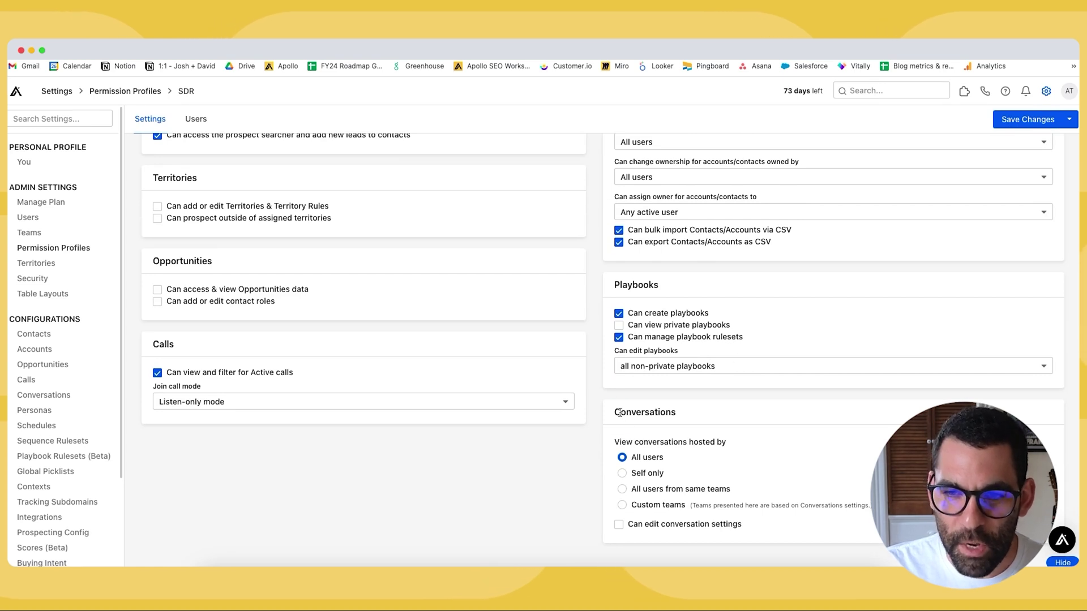
double_click(657, 412)
click(691, 412)
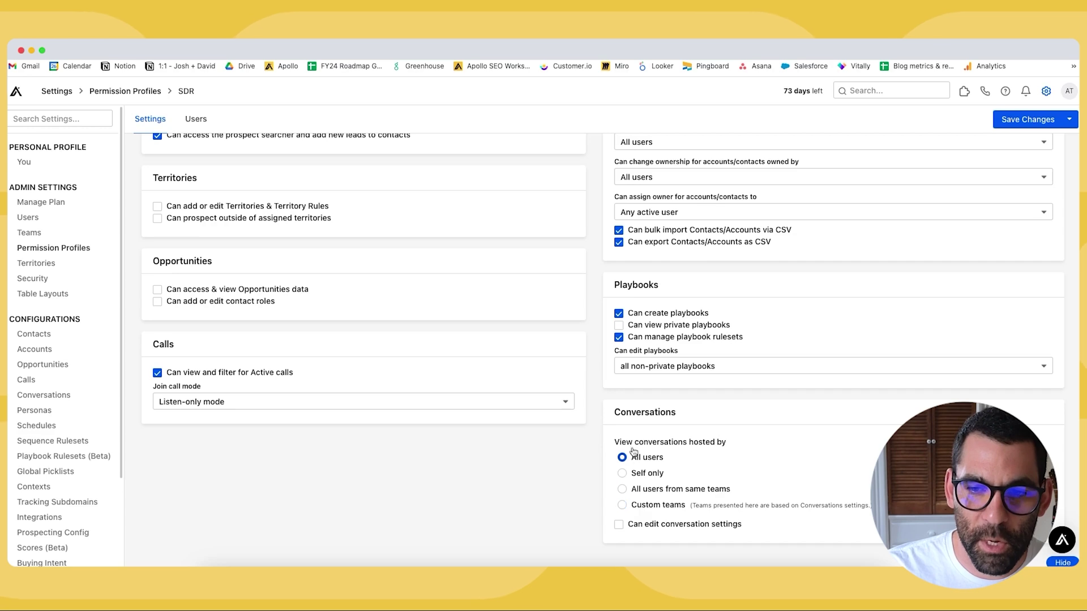
scroll(638, 451, up, 5)
scroll(638, 451, up, 3)
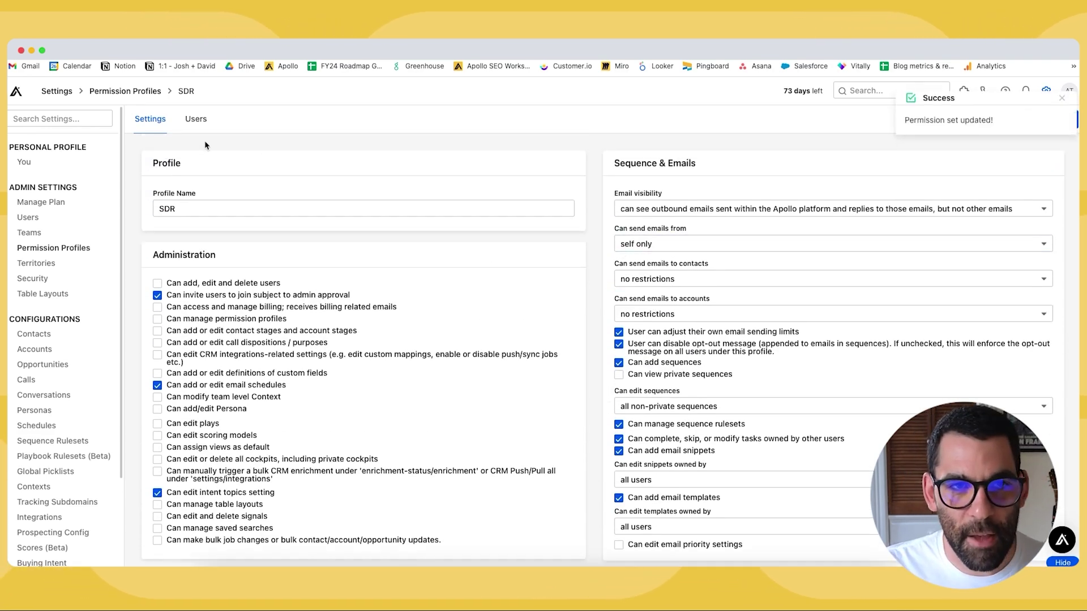
click(196, 119)
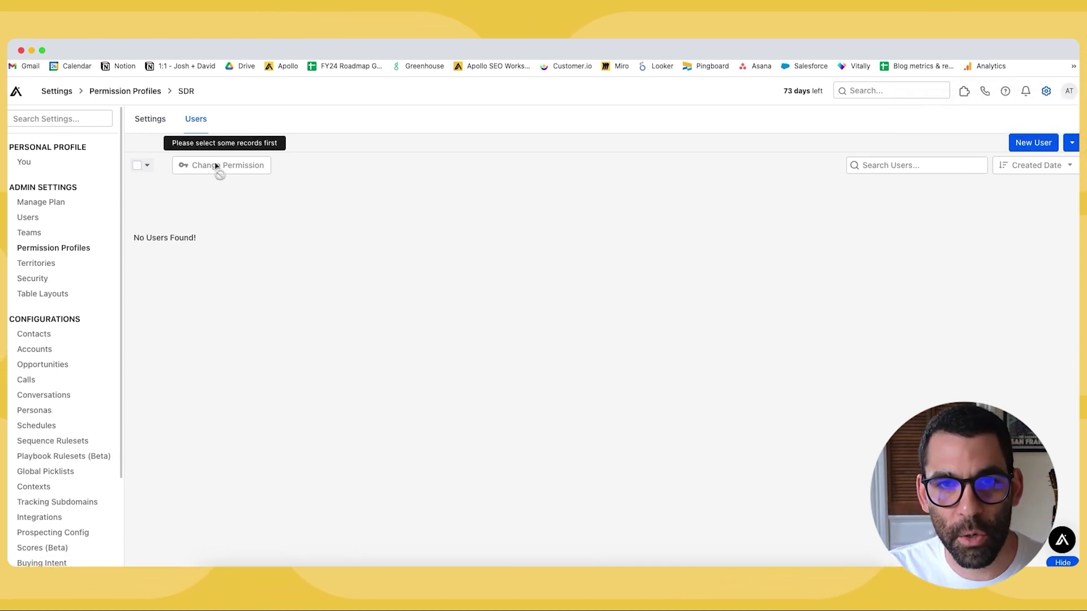
Step: Add the senior marketing manager as a user of the SDR profile
click(1025, 144)
click(509, 145)
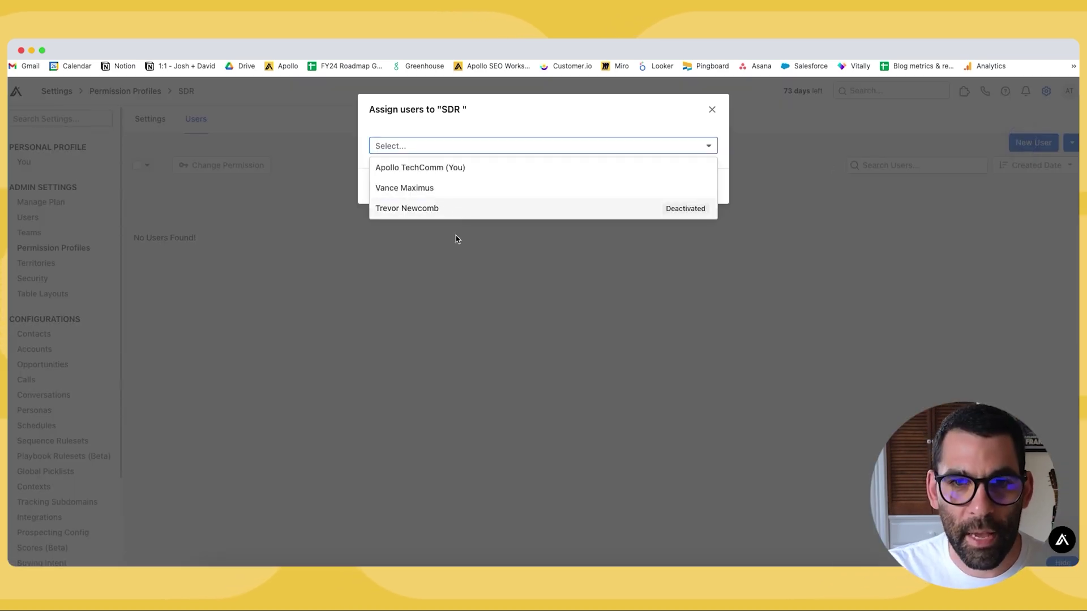
click(439, 187)
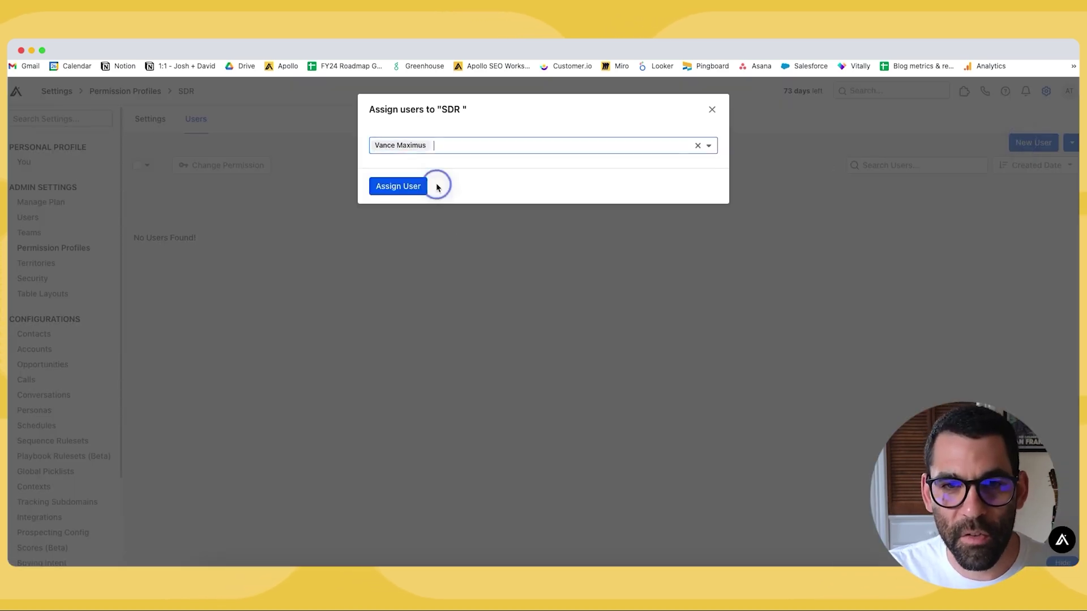
click(403, 187)
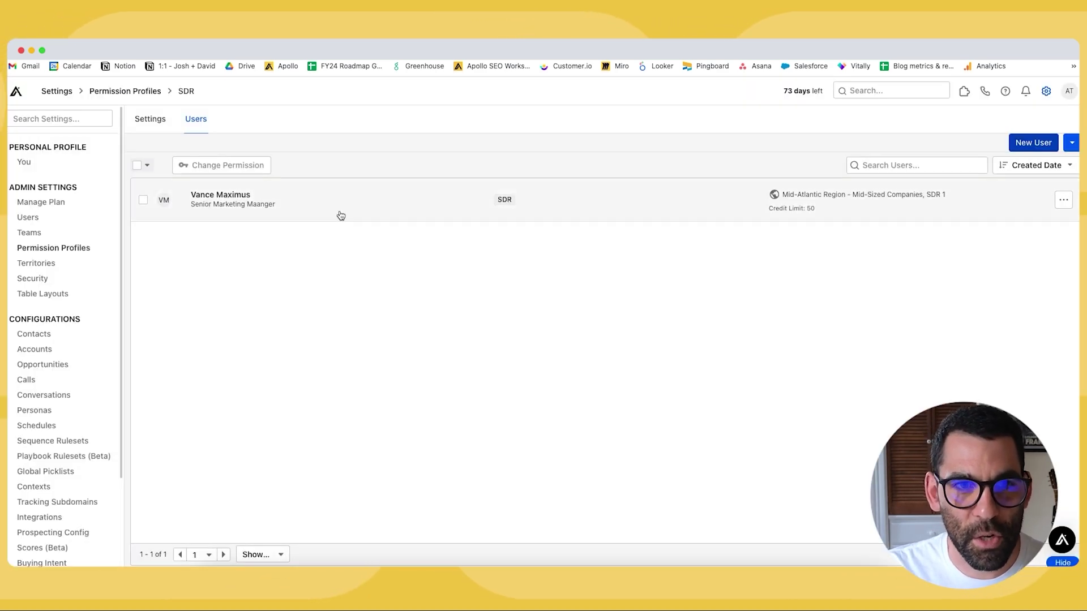
Step: Change the senior marketing manager's permission profile to SDR and save it
click(143, 200)
click(1063, 182)
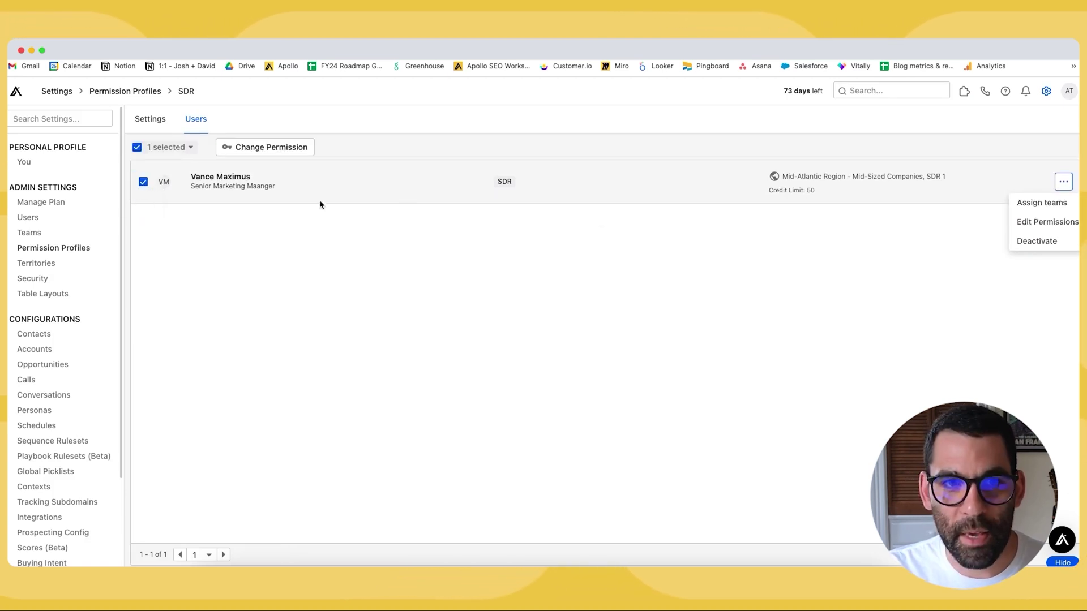
click(272, 147)
click(439, 177)
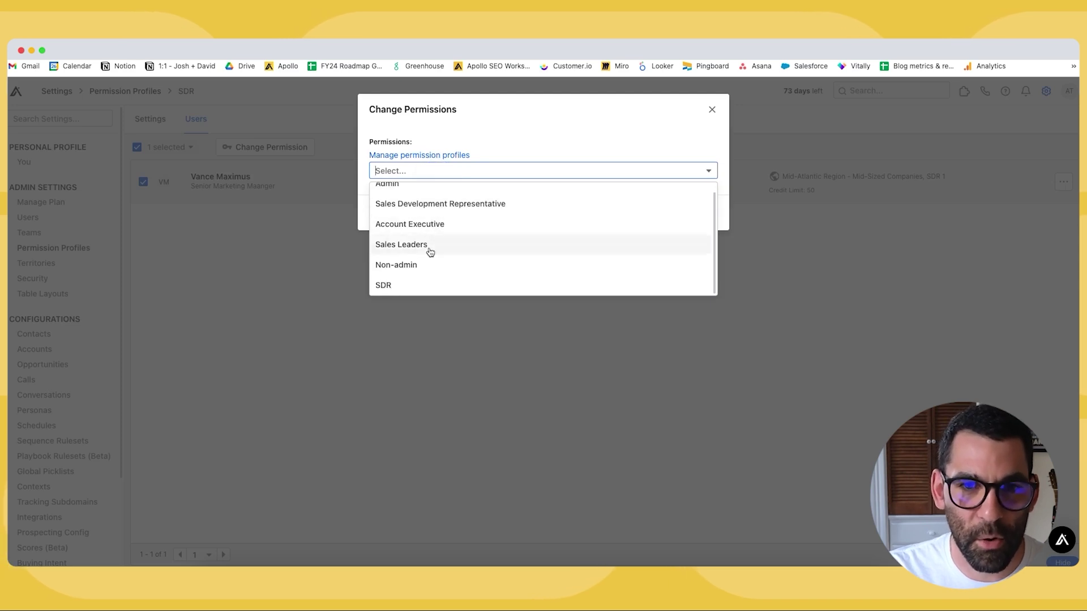
click(413, 283)
click(384, 213)
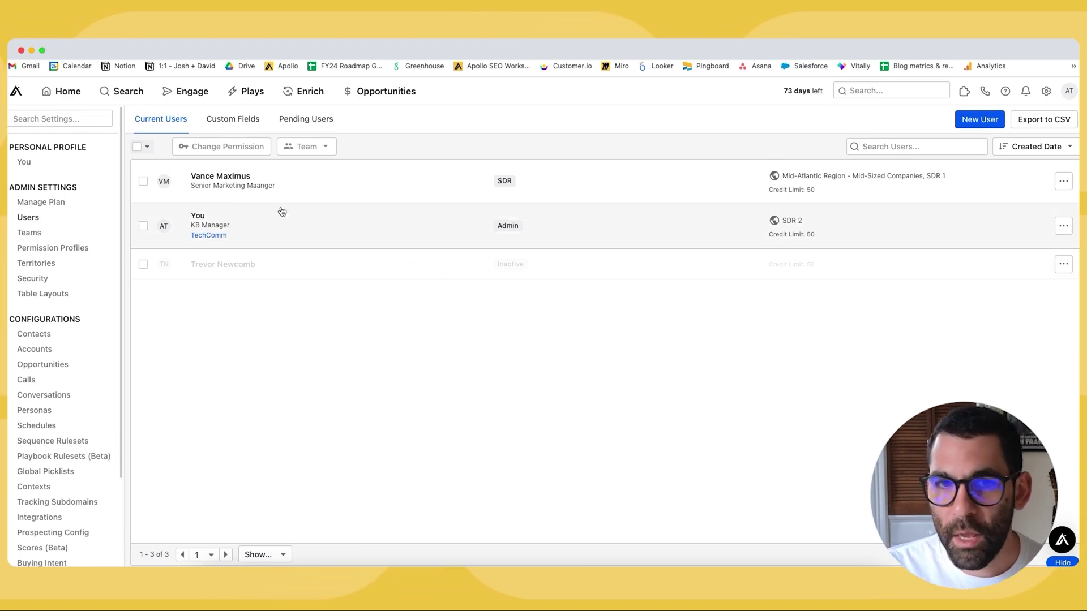
Step: Check the senior marketing manager's actions menu, then view the empty Pending Users list
click(143, 181)
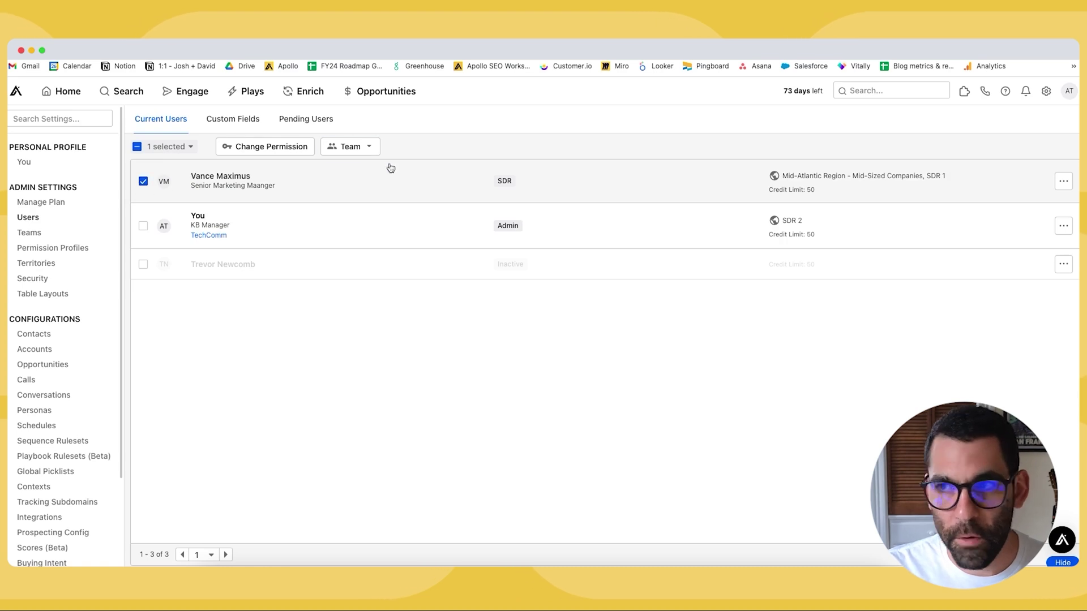
click(1064, 181)
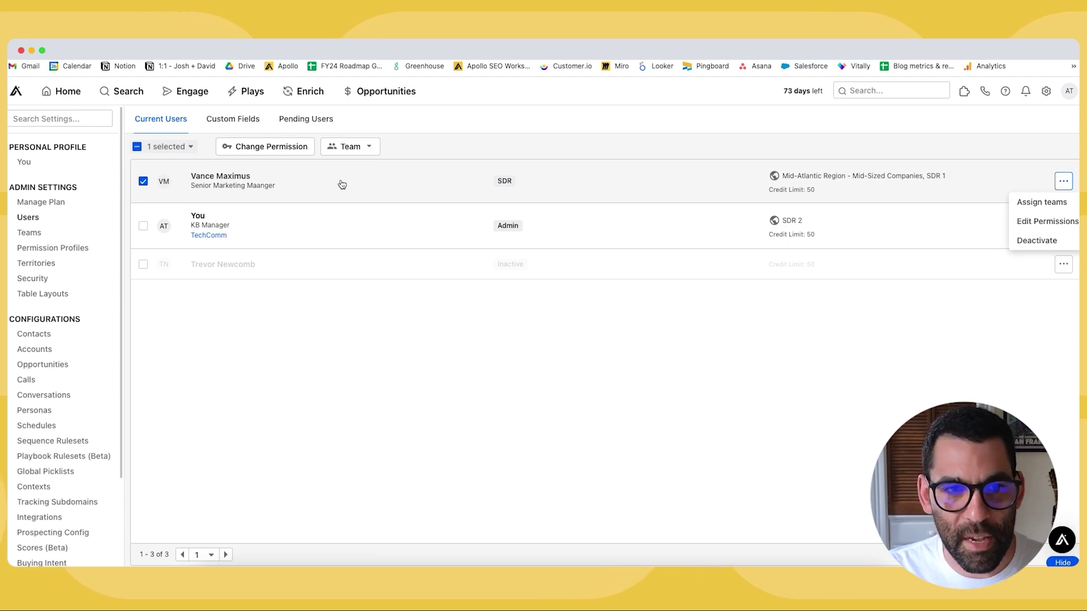
click(447, 341)
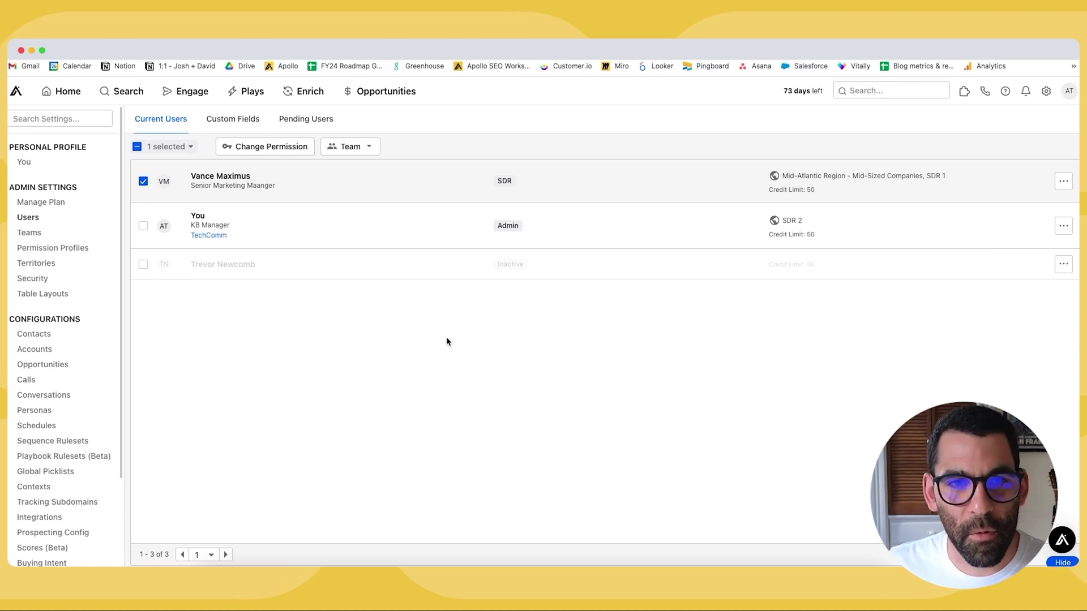
click(143, 181)
click(304, 119)
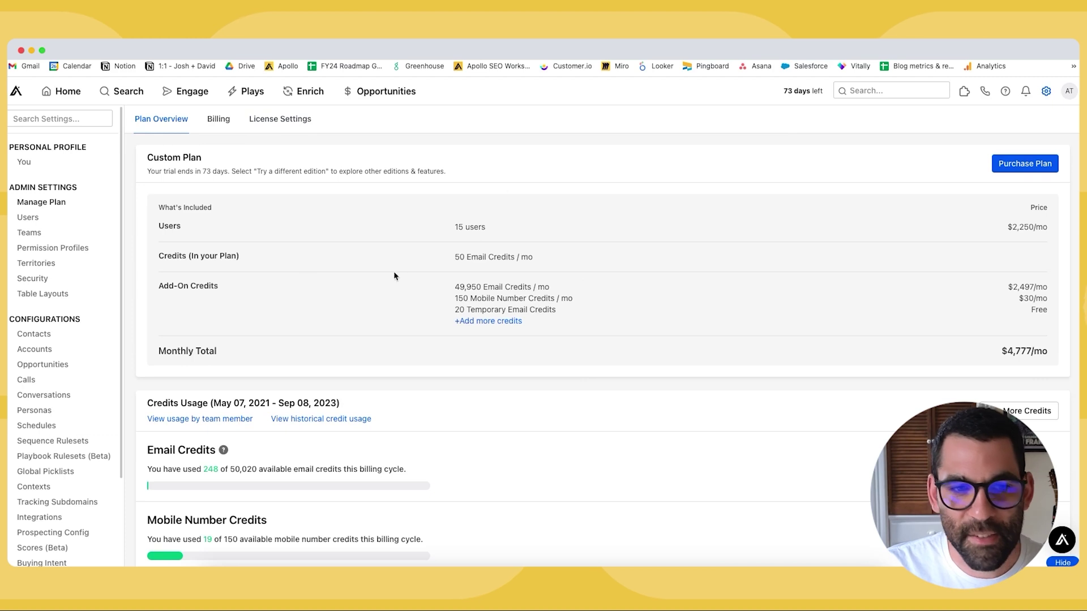
Step: Review the plan's credits and Conversations usage, then view credit usage per team member
scroll(396, 277, down, 4)
scroll(417, 306, down, 1)
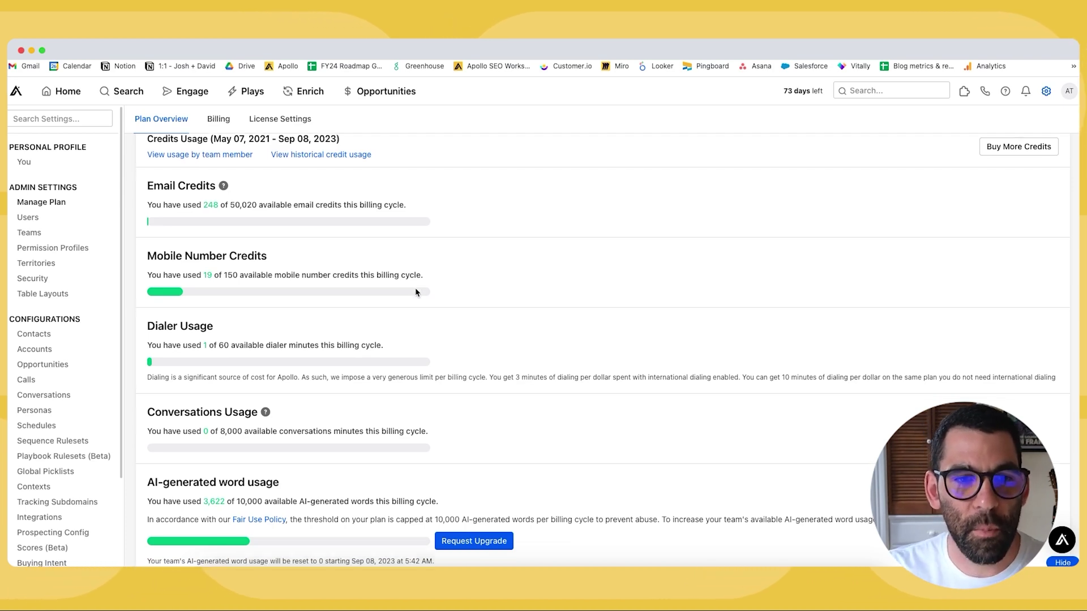
scroll(234, 363, down, 2)
drag(158, 387, 291, 376)
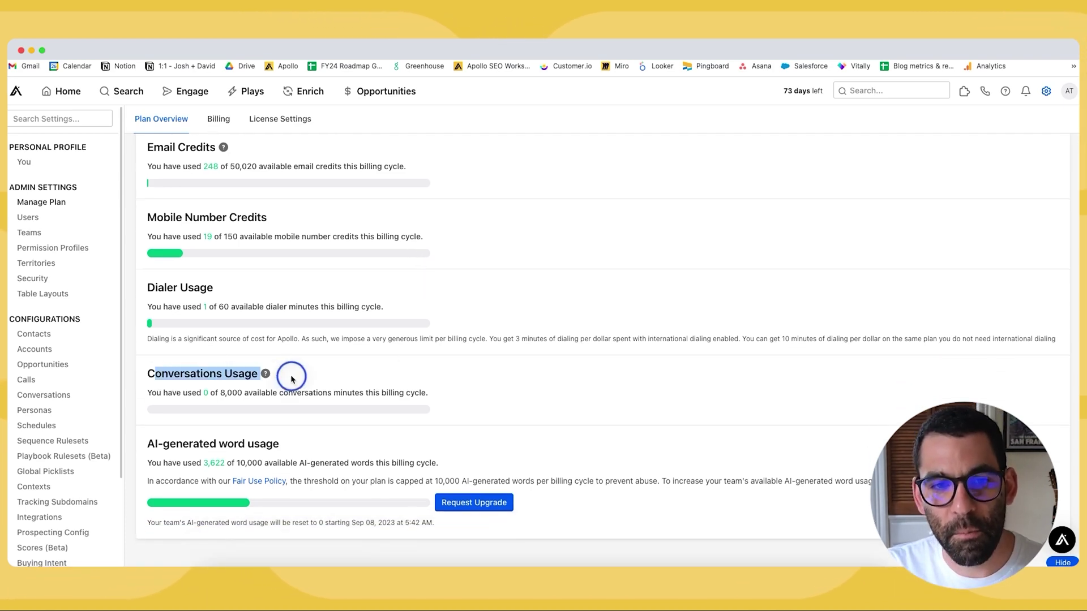
click(290, 383)
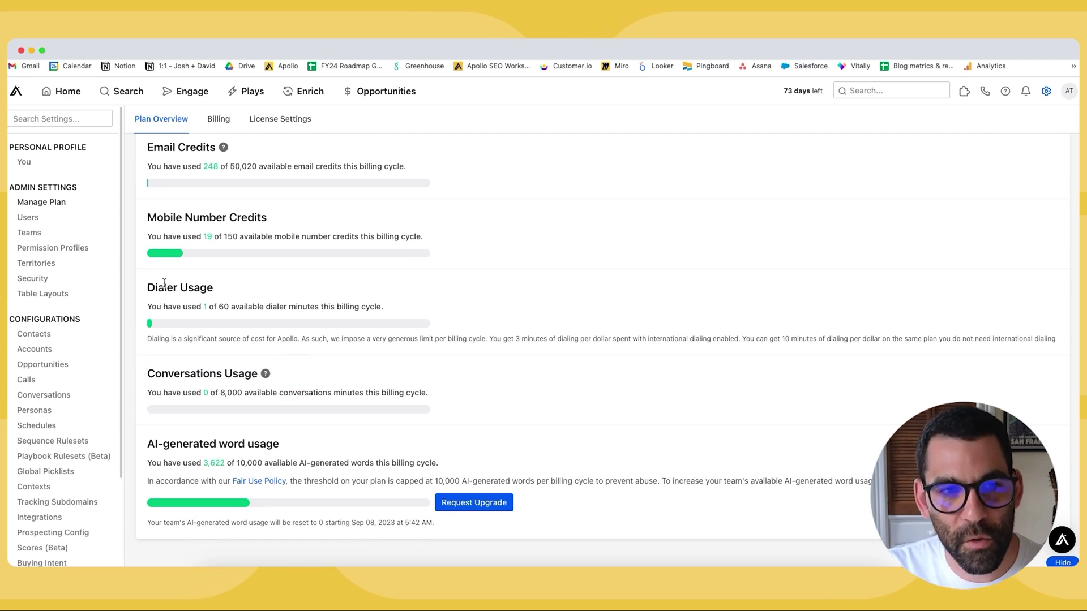
scroll(162, 300, down, 1)
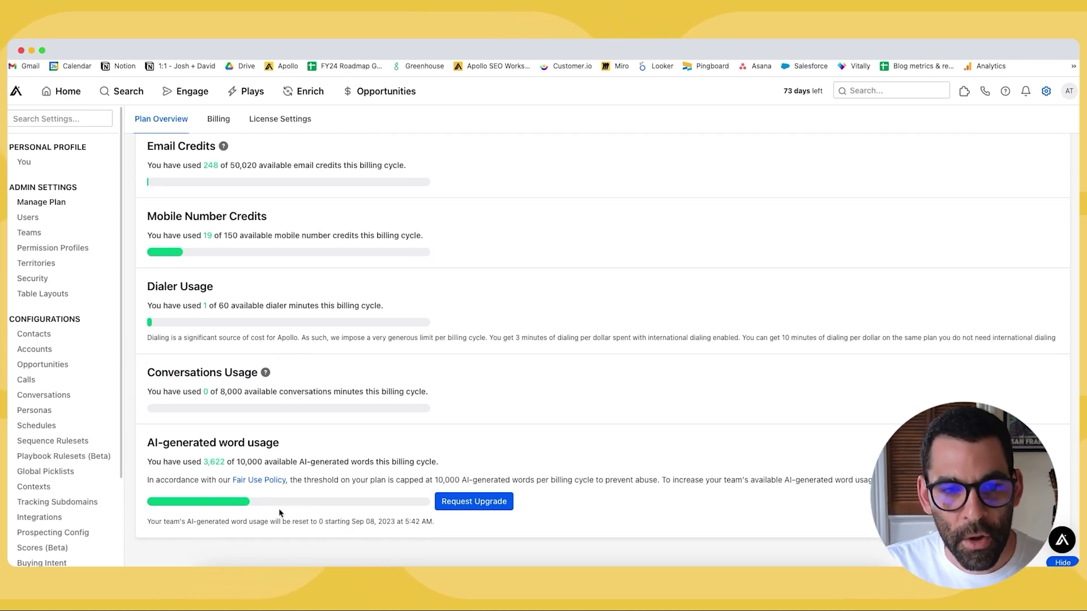
scroll(321, 453, up, 4)
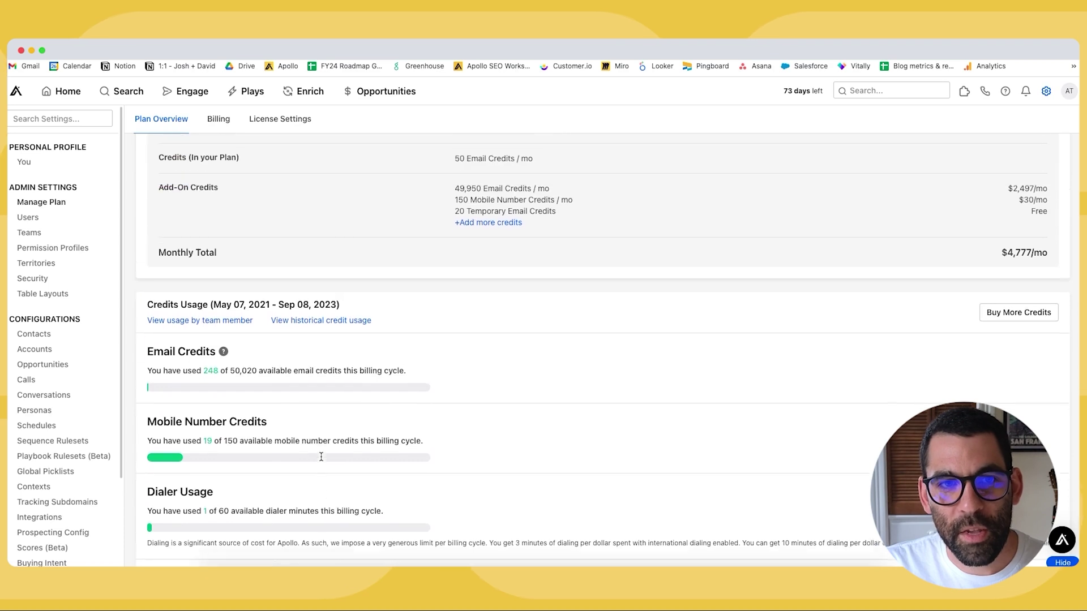
scroll(292, 498, down, 4)
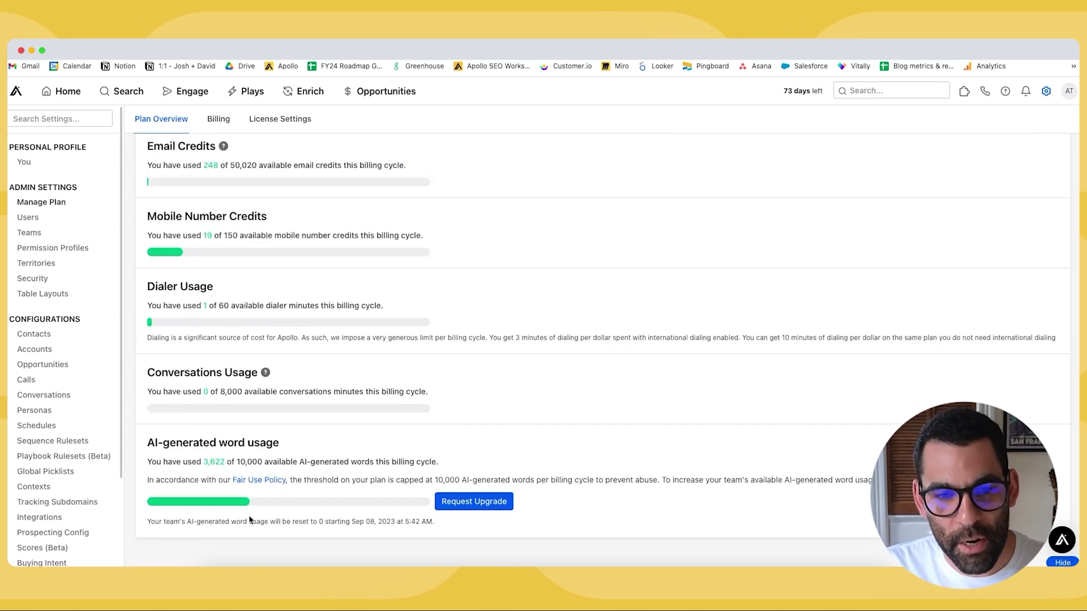
scroll(338, 473, up, 5)
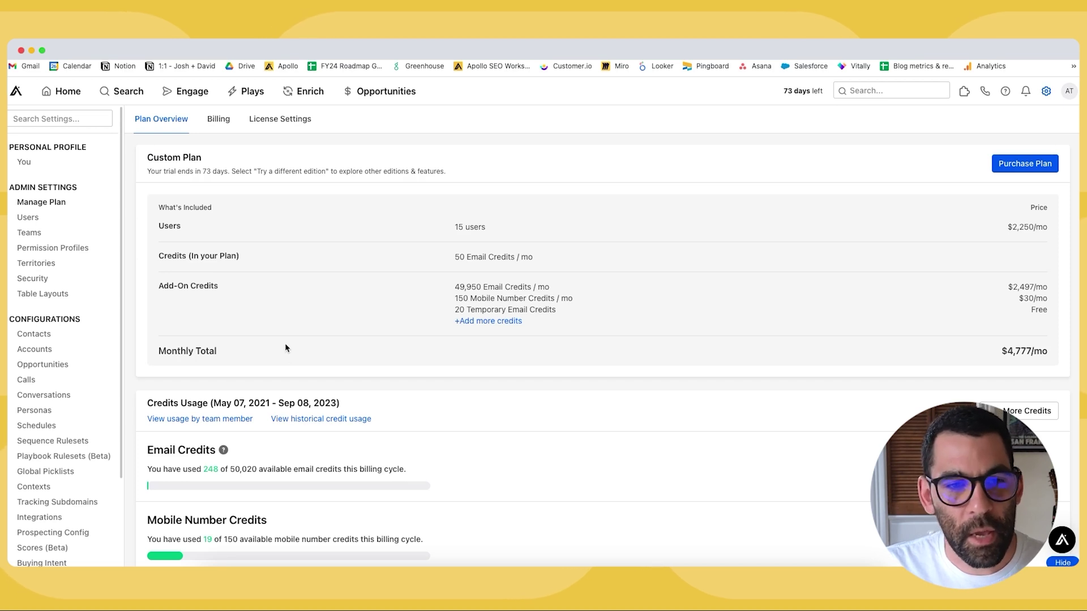
scroll(368, 461, down, 1)
scroll(351, 442, down, 3)
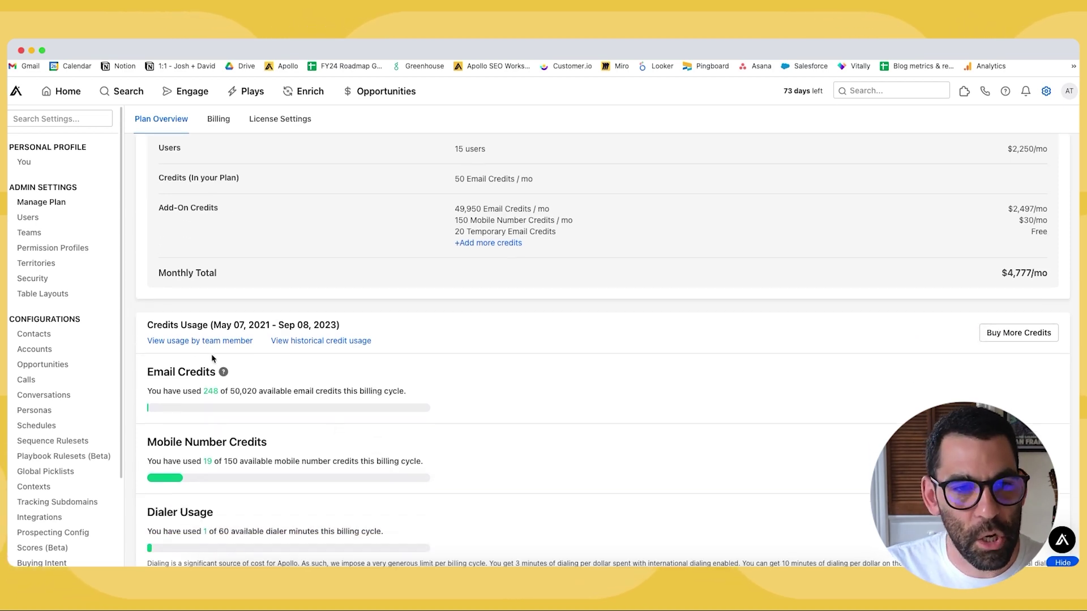
click(206, 339)
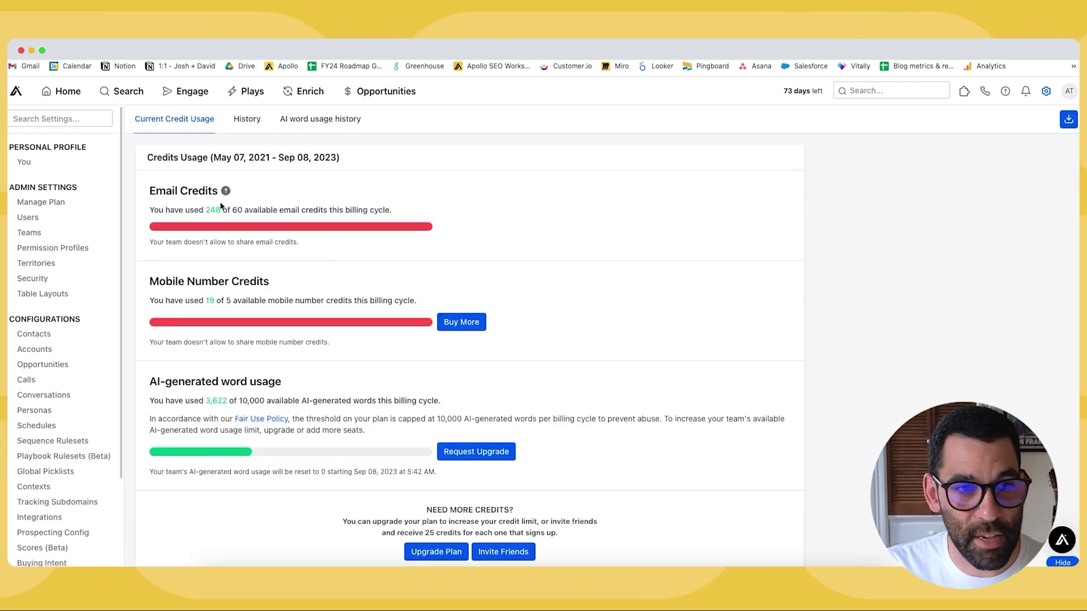
Step: Look through the credit usage, Billing and License Settings views, back to the $4,777/mo Plan Overview
scroll(331, 292, down, 3)
scroll(331, 291, up, 3)
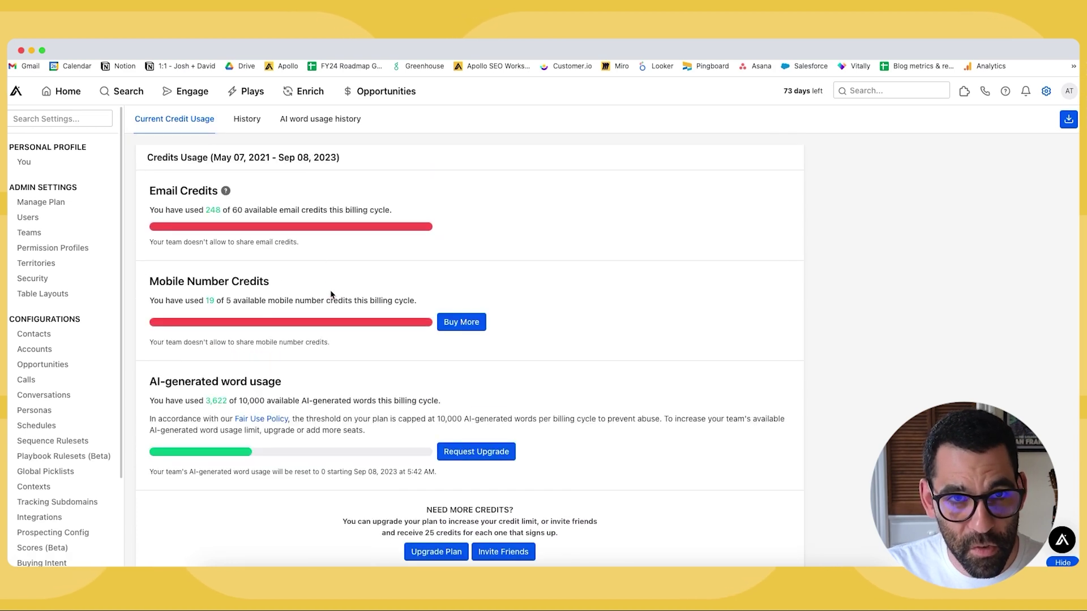
click(246, 118)
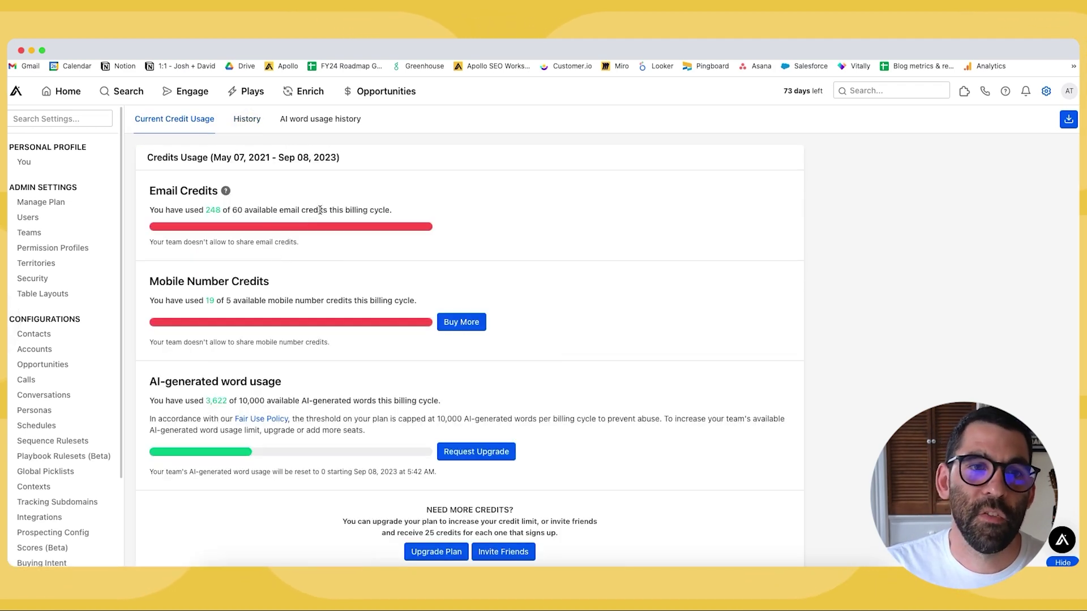
click(220, 120)
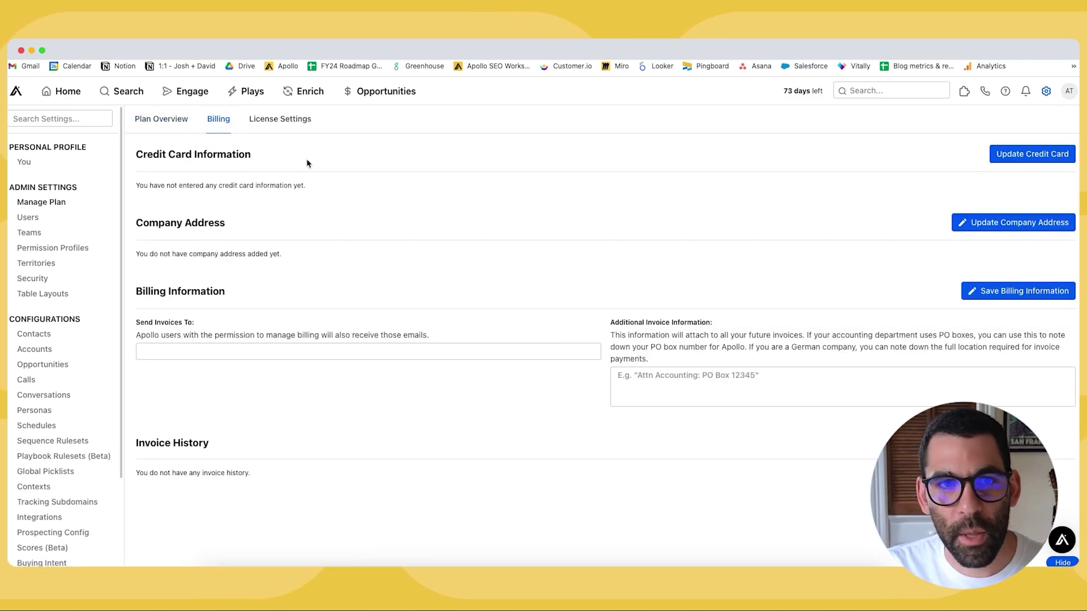
click(277, 118)
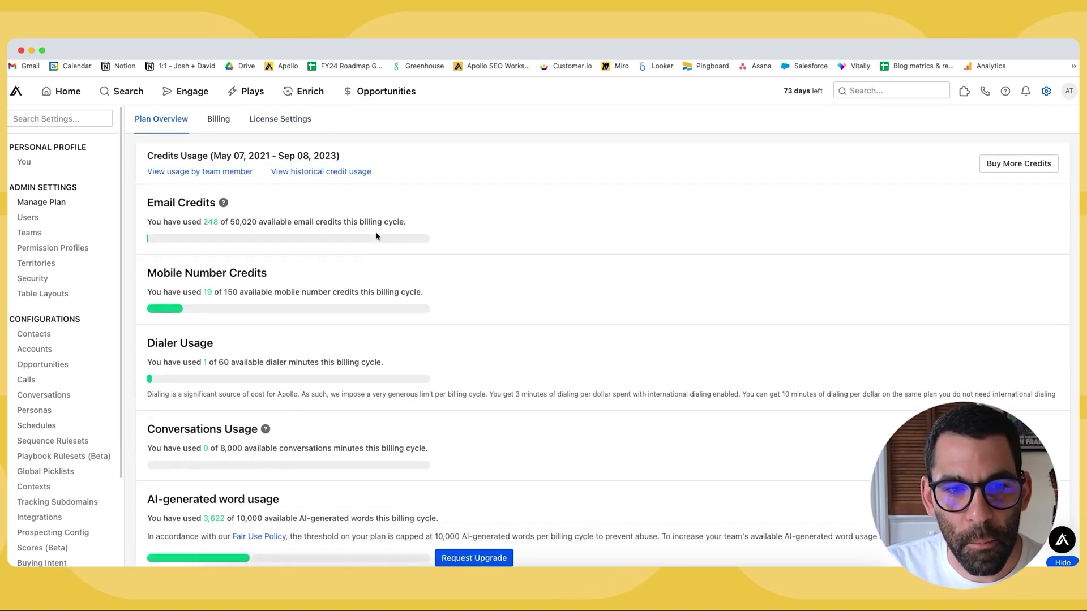
scroll(376, 236, down, 2)
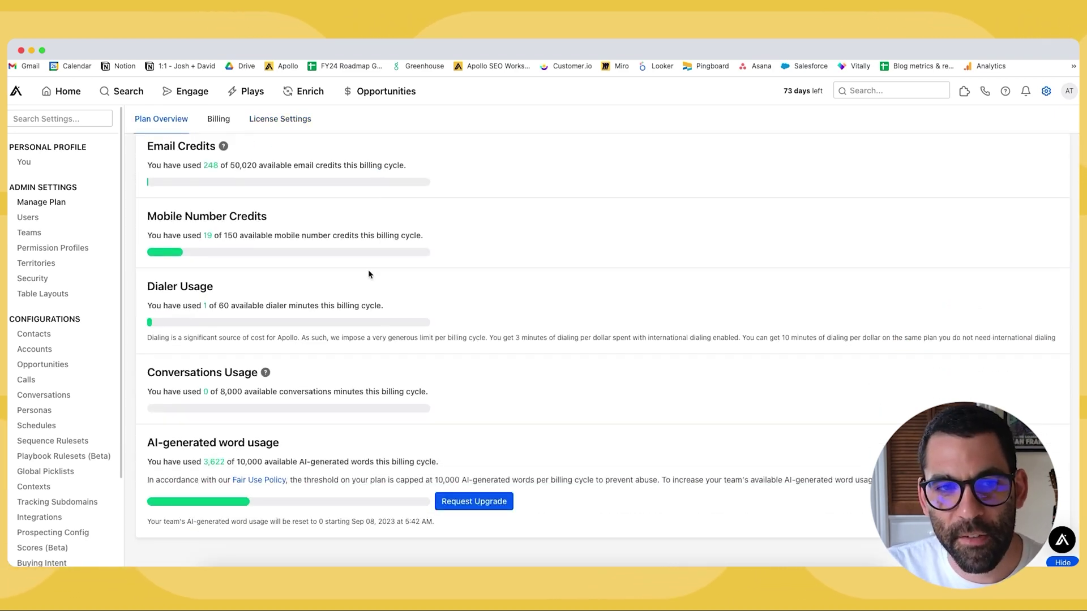
scroll(369, 274, up, 5)
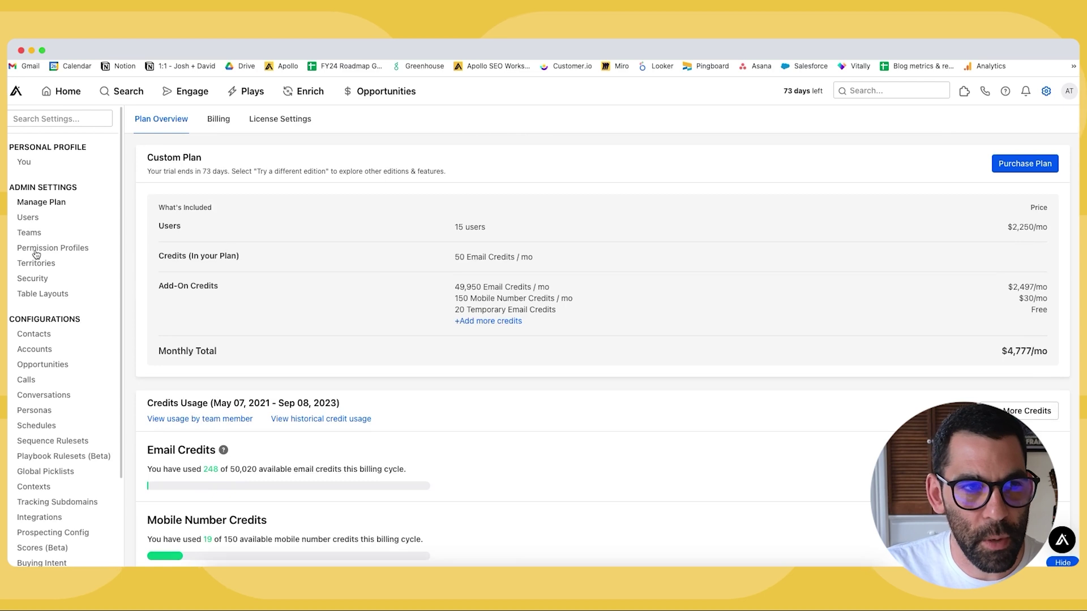
Step: Open the senior marketing manager's user settings, confirming SDR permissions and a 50 email-credit limit
click(28, 217)
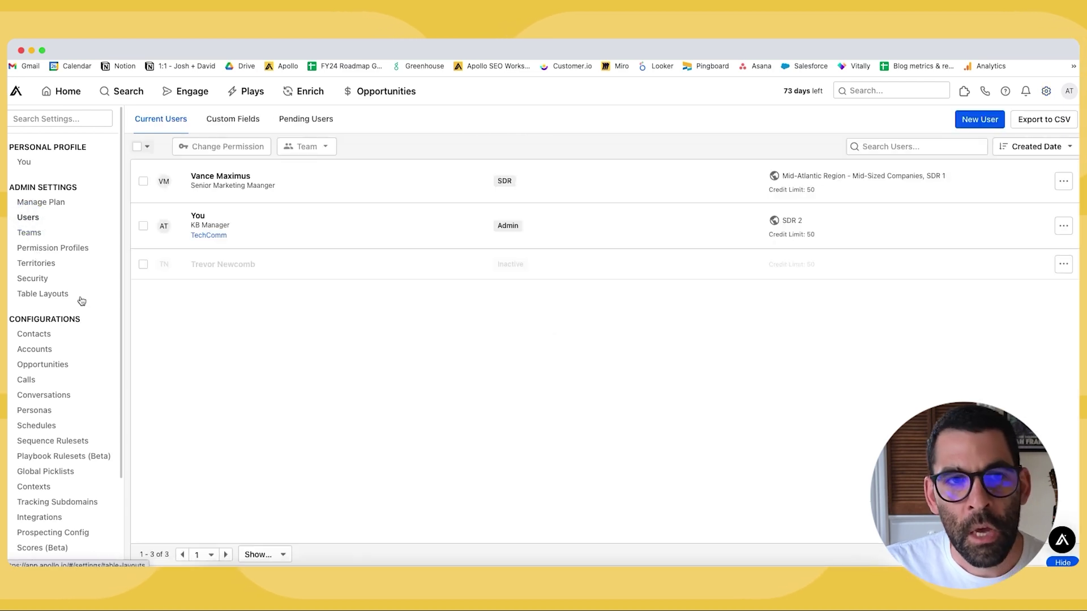
click(299, 187)
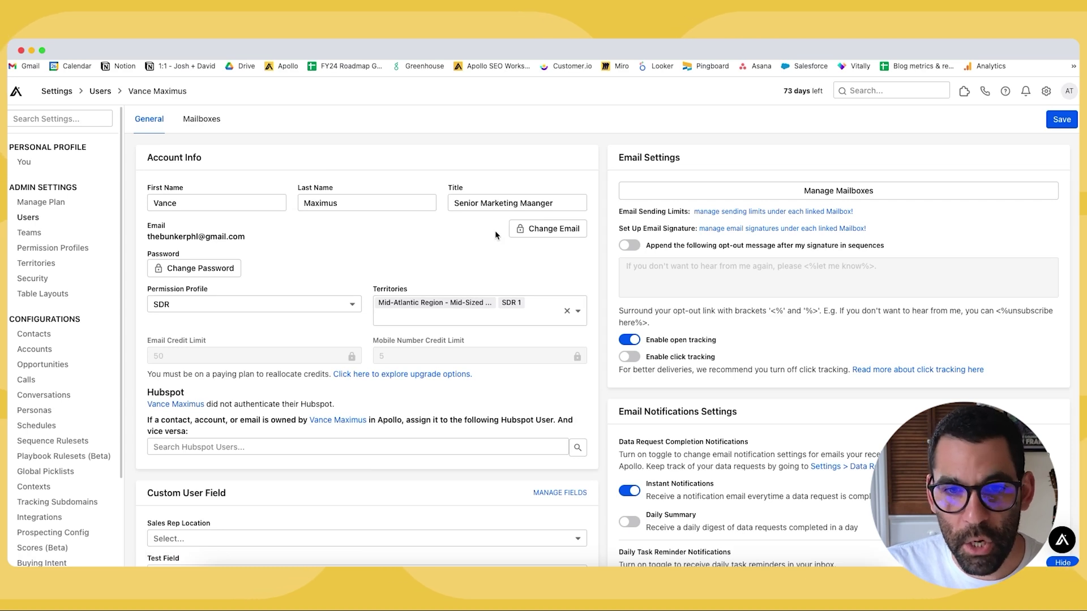
scroll(495, 230, down, 2)
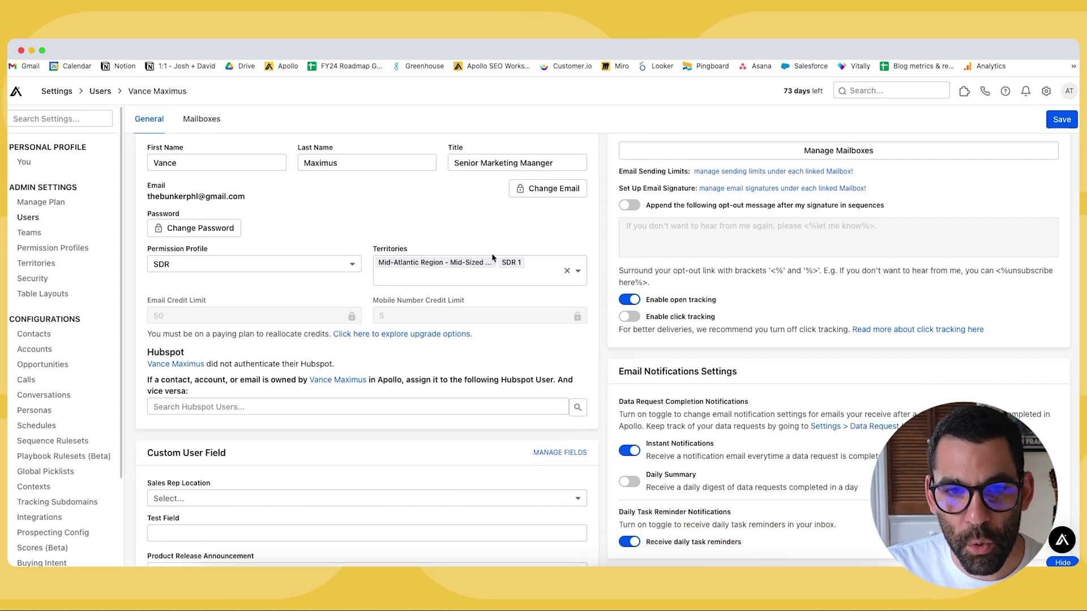
drag(143, 302, 224, 303)
click(224, 302)
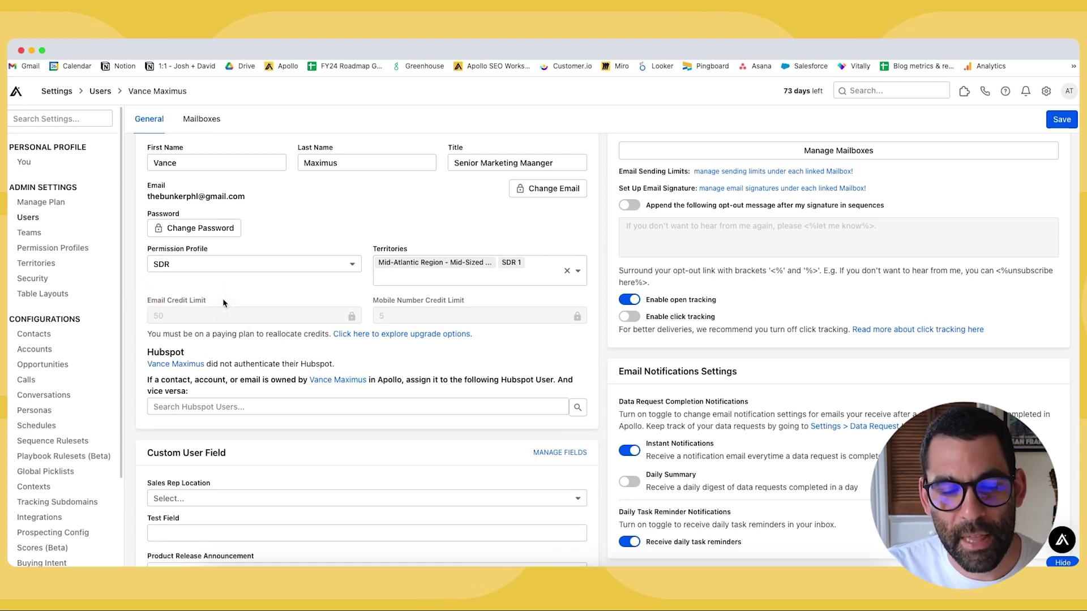
scroll(222, 298, down, 1)
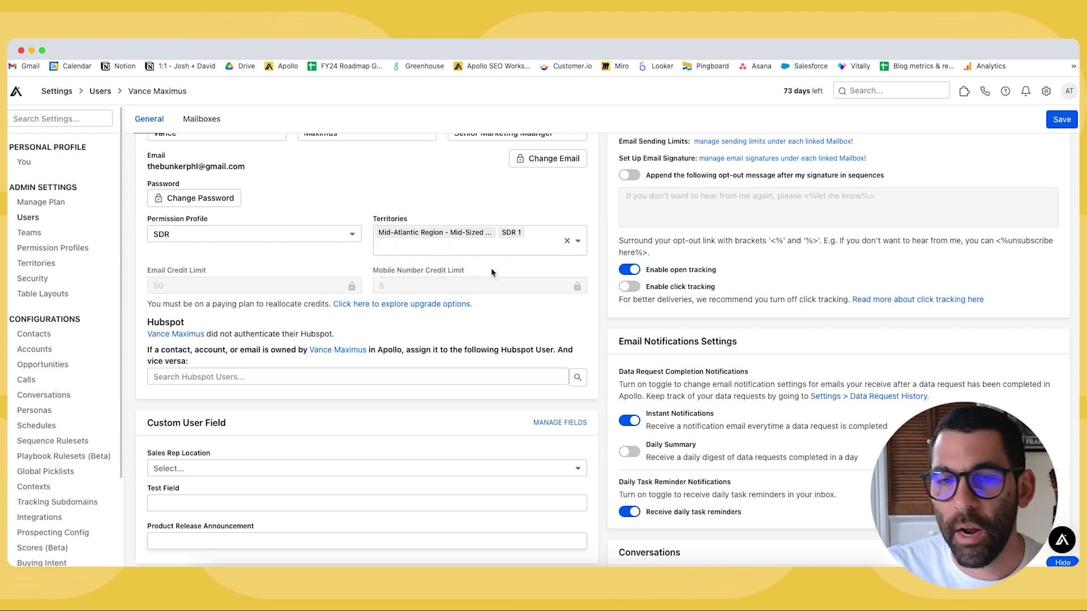
scroll(413, 283, up, 1)
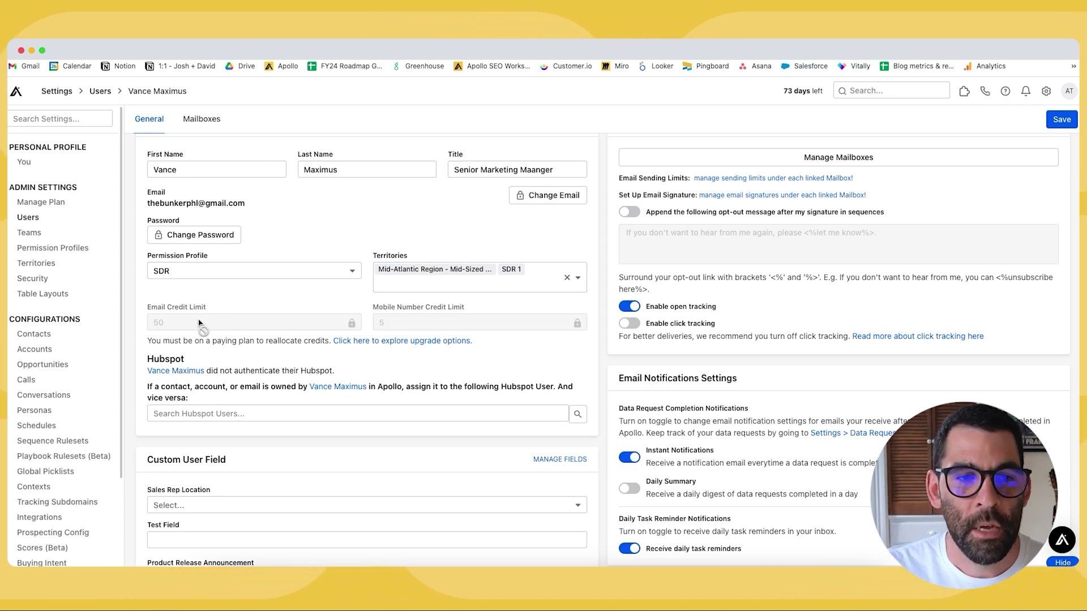
scroll(199, 324, down, 1)
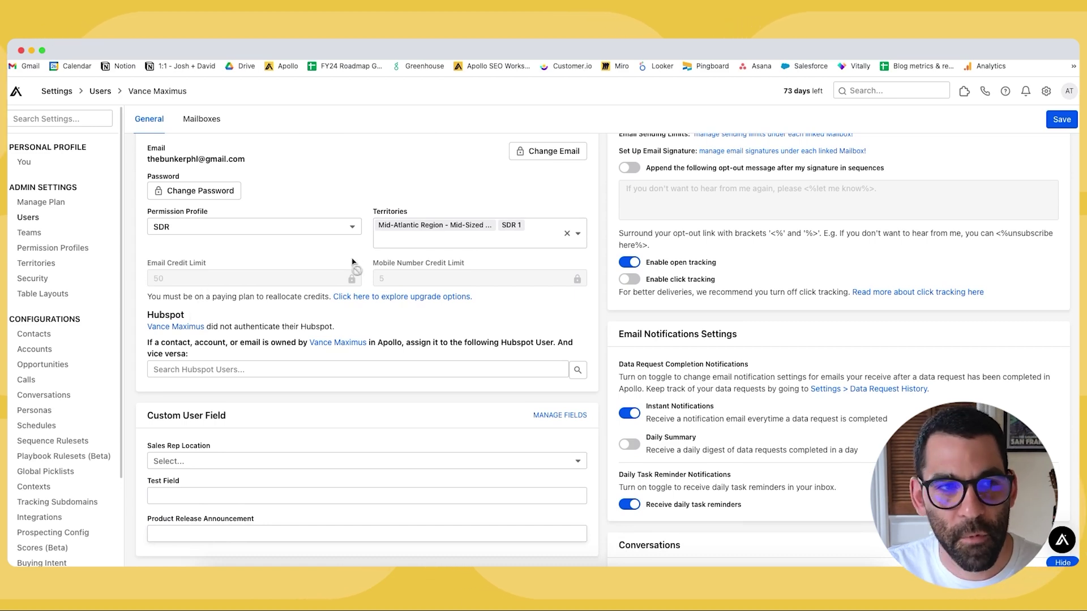
Step: View the TechComm and Test Team teams, then browse sequences and the analytics dashboards
click(31, 235)
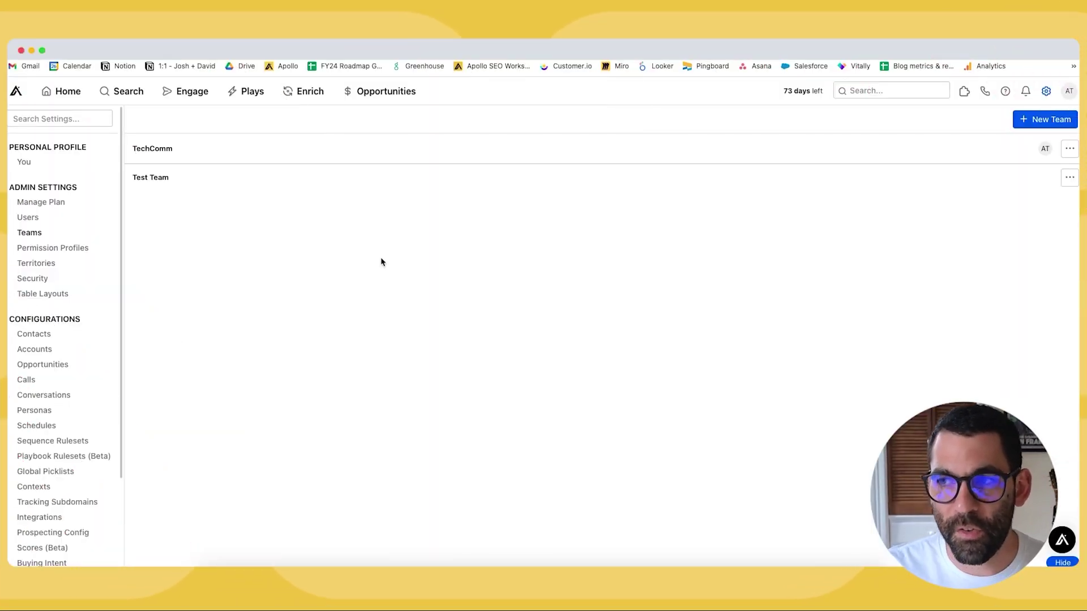
right_click(180, 87)
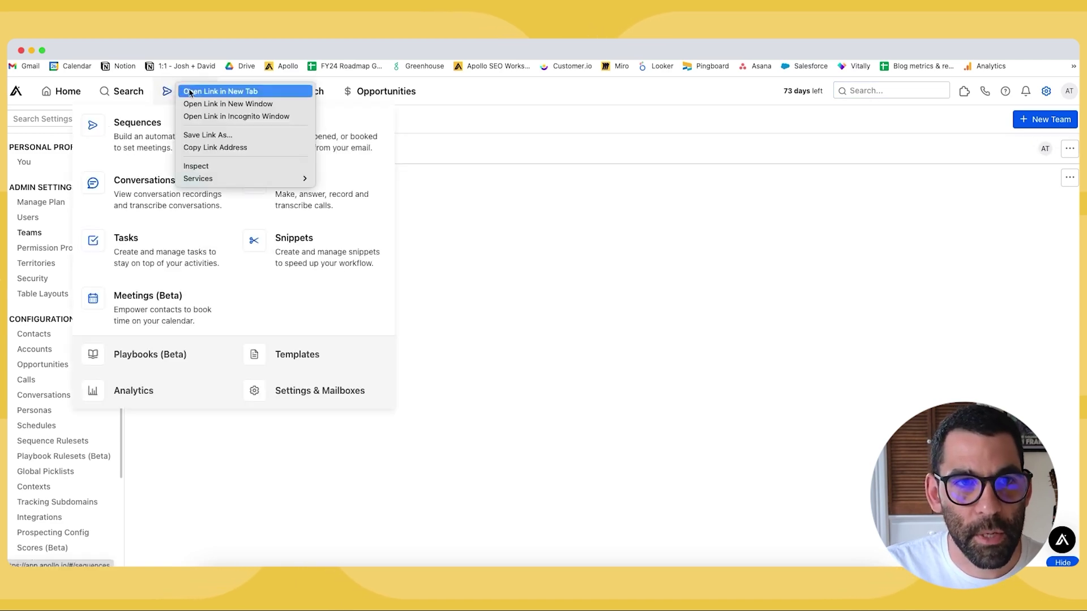
key(Escape)
click(200, 93)
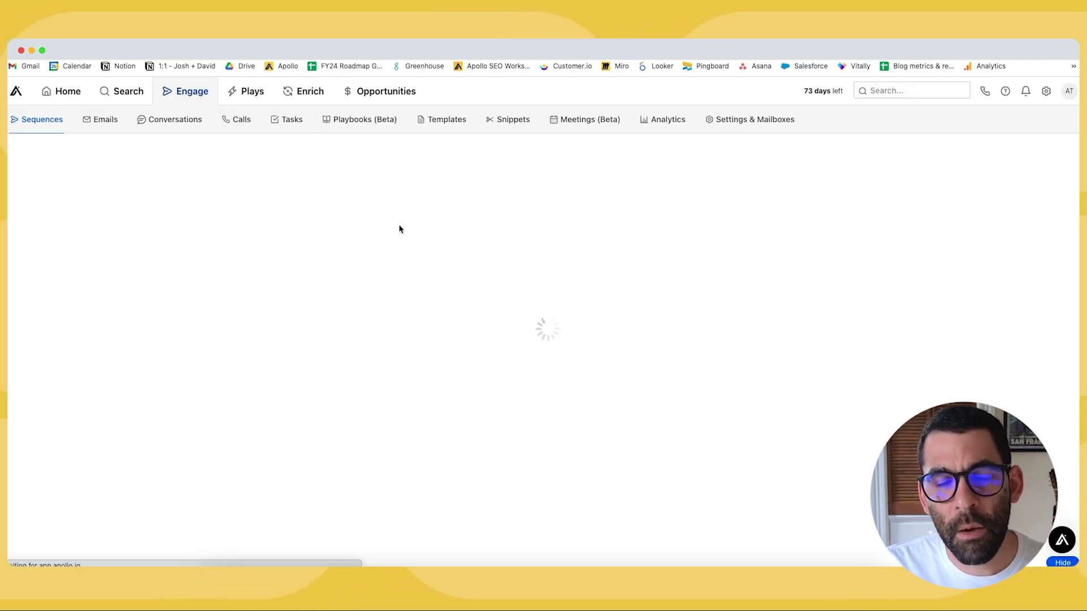
click(670, 126)
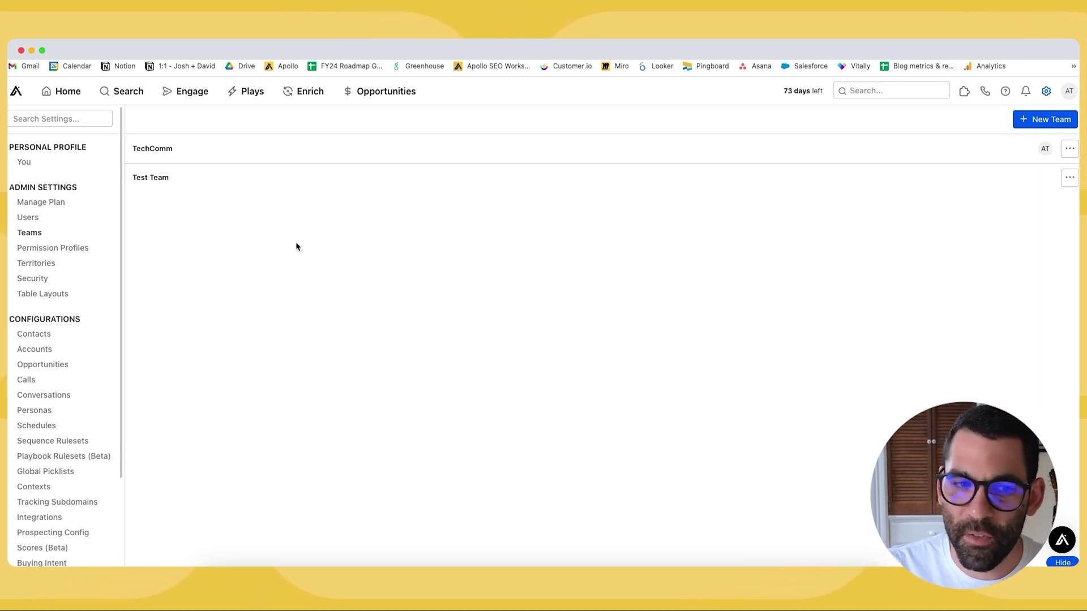
Step: Draft a 'West Coast' team, discard it unsaved, and go to the plan's License Settings
click(1041, 120)
click(508, 162)
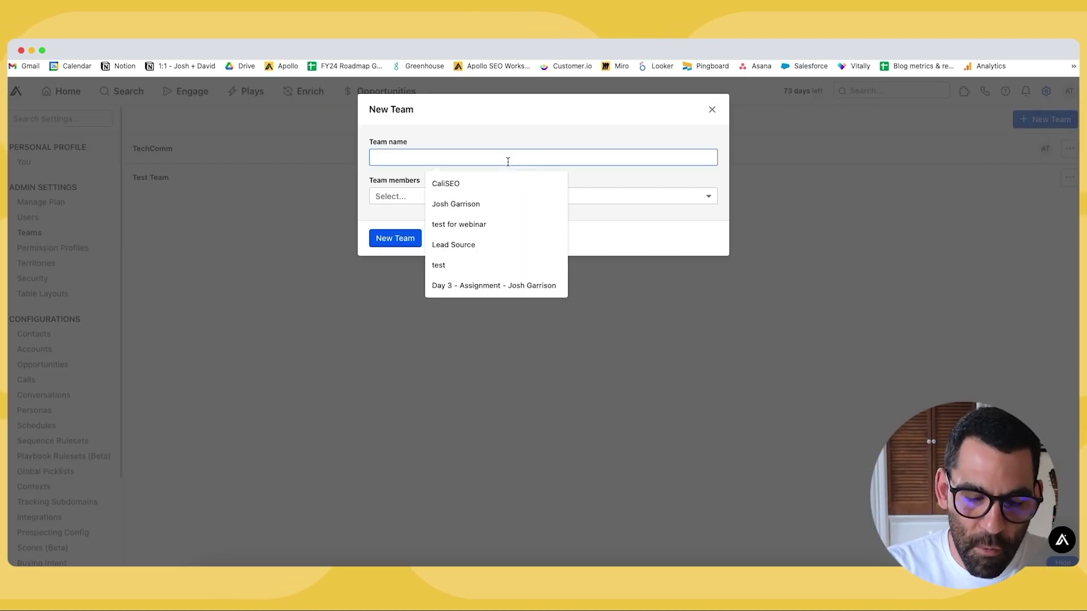
text(West Coast)
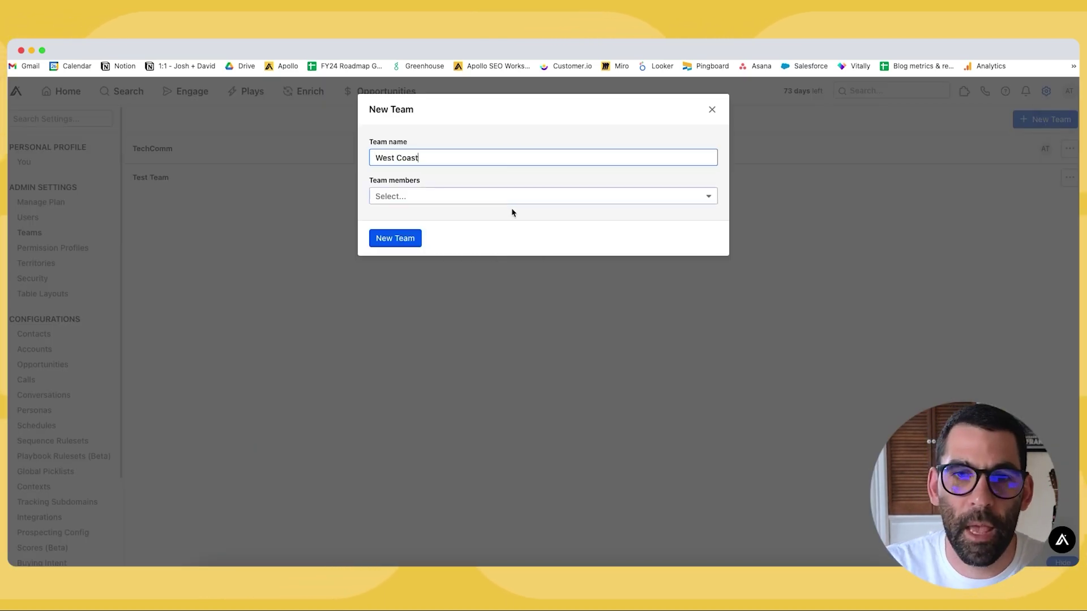
click(491, 197)
click(428, 336)
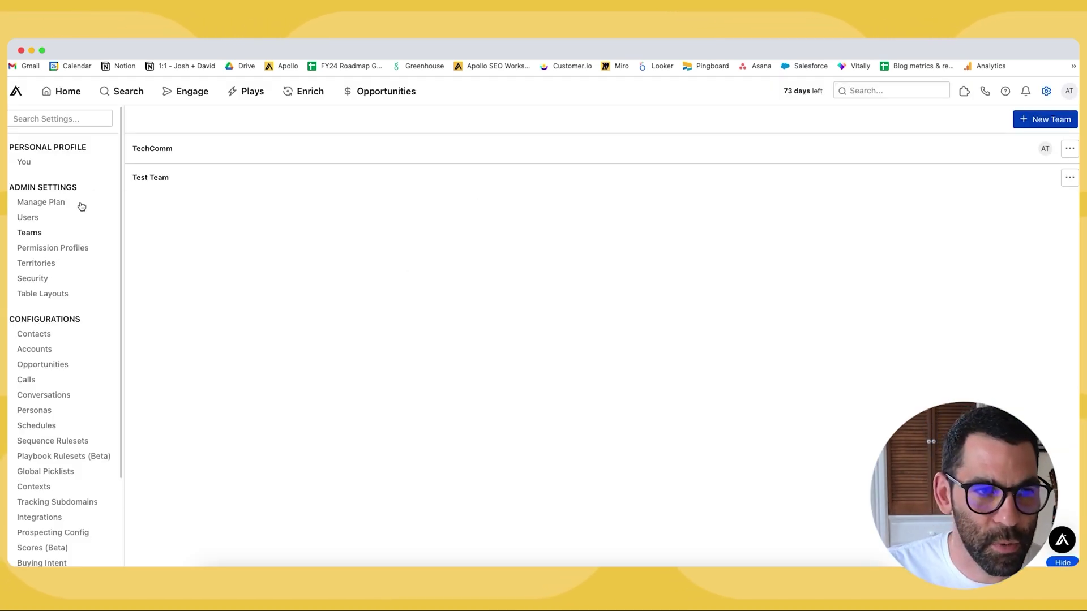
click(57, 204)
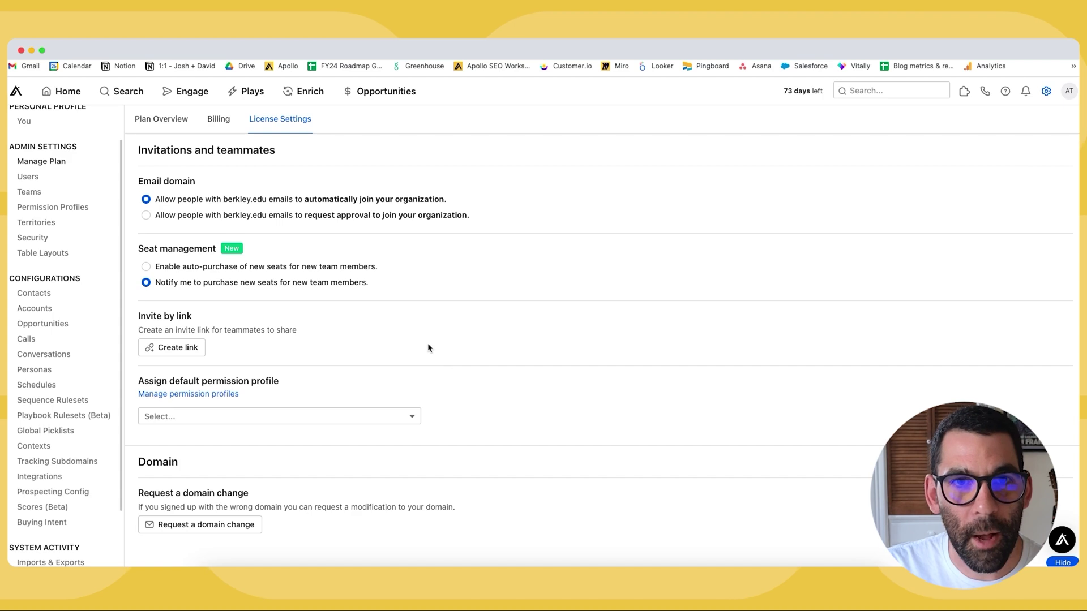
Step: Load the Apollo knowledge base in a new tab and browse its Academy topics
key(ctrl+t)
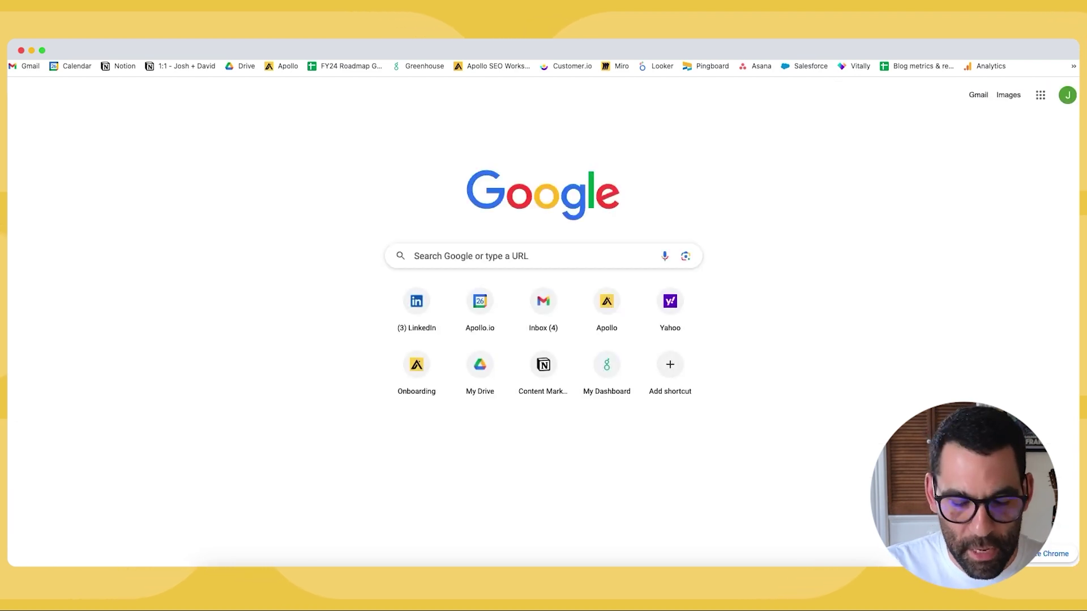
text(know)
key(Return)
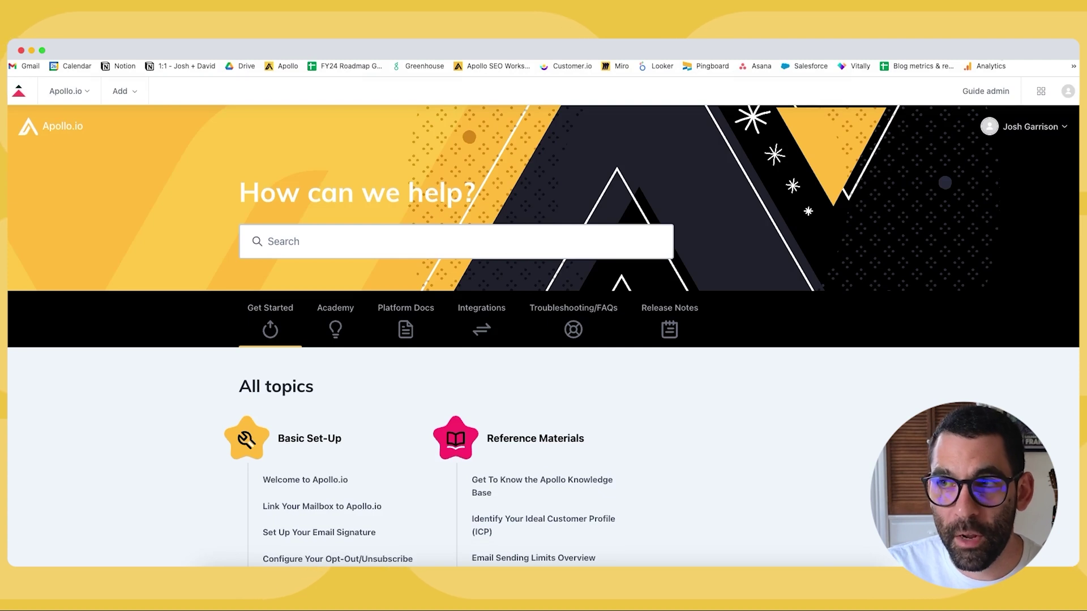
scroll(646, 223, down, 3)
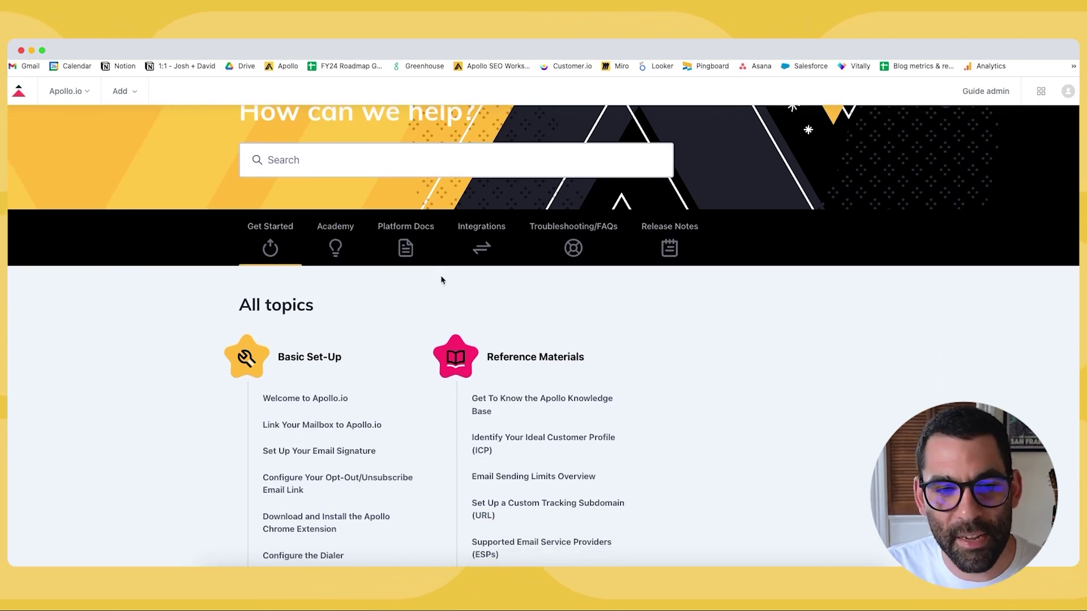
scroll(441, 279, down, 2)
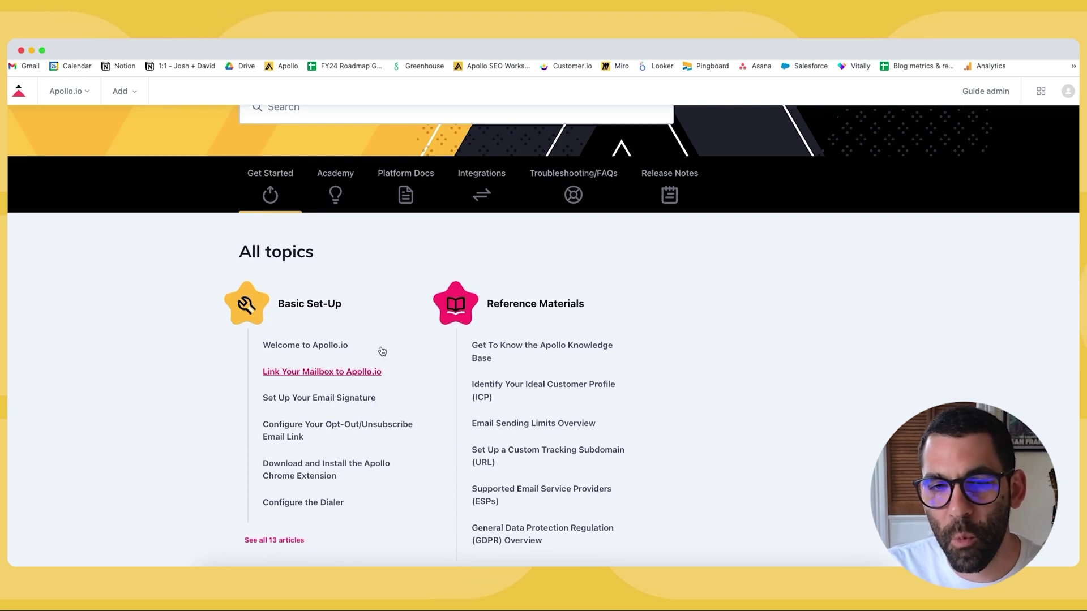
click(336, 176)
scroll(363, 193, up, 2)
scroll(363, 192, up, 3)
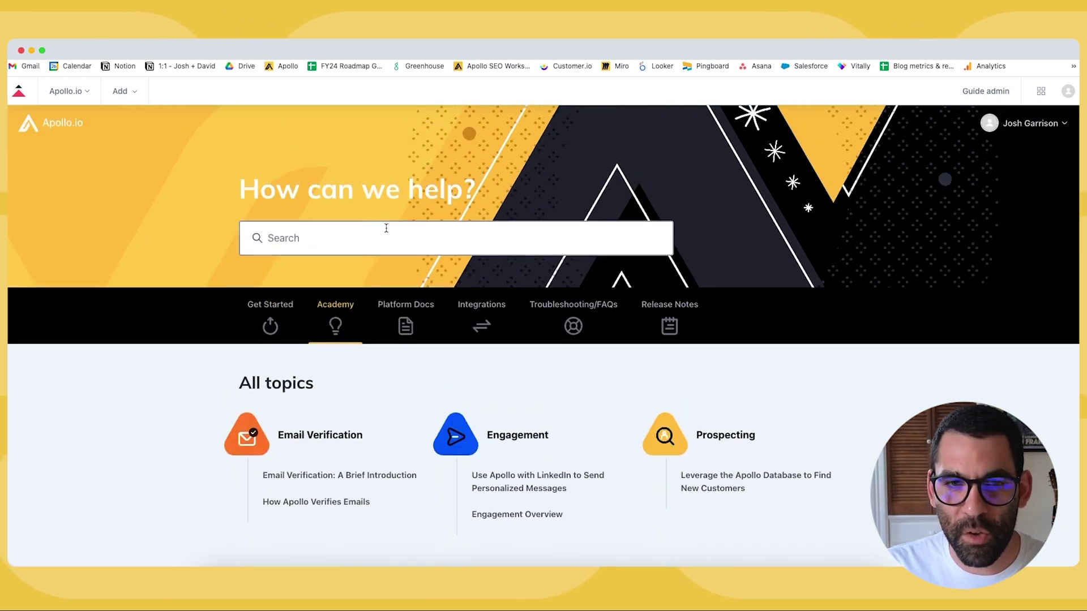
Step: Search 'credit', read the What Are Credits? article, then open Apollo's in-app help chat
click(381, 235)
text(credit)
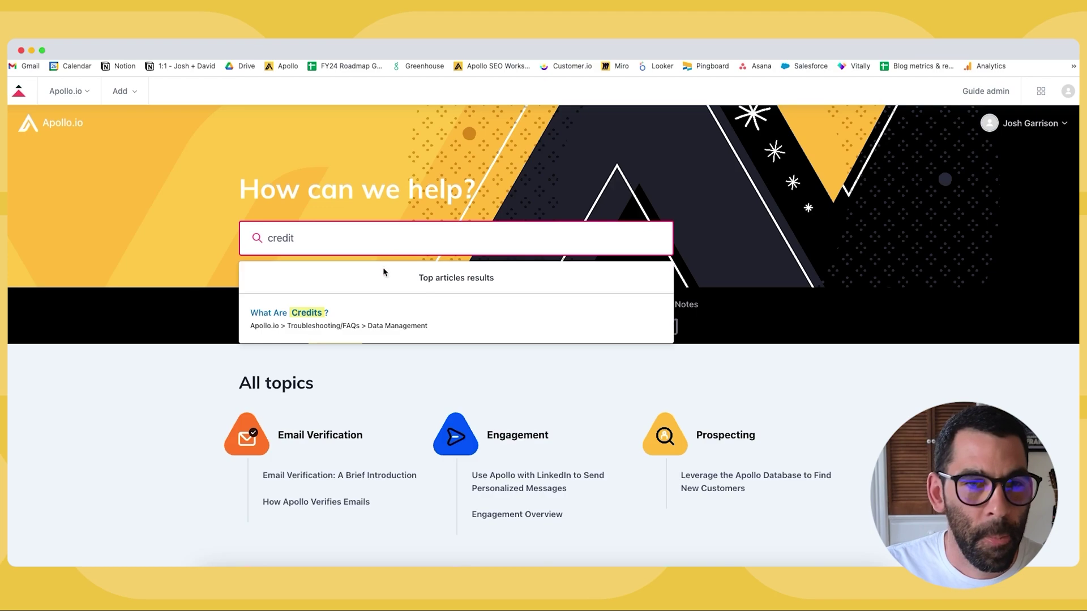
click(397, 311)
scroll(368, 262, down, 6)
scroll(368, 262, down, 20)
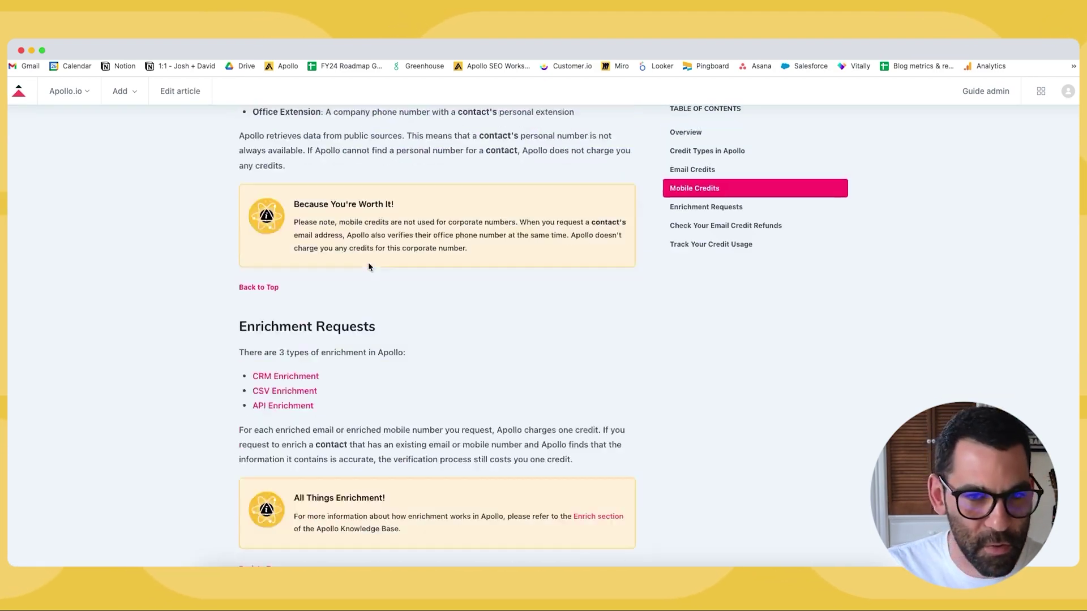
scroll(225, 266, down, 7)
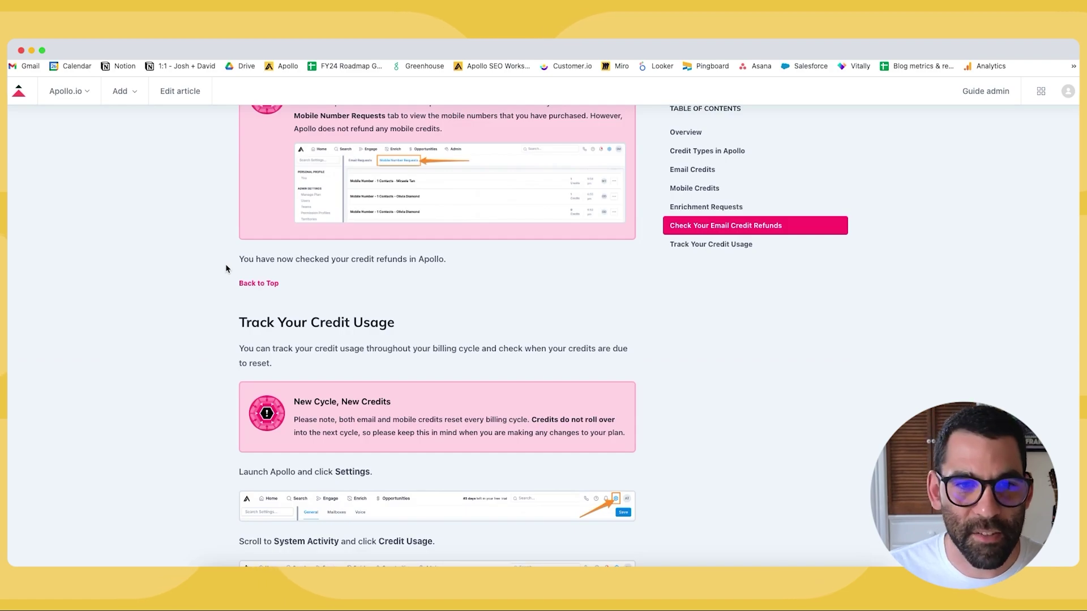
scroll(226, 268, up, 20)
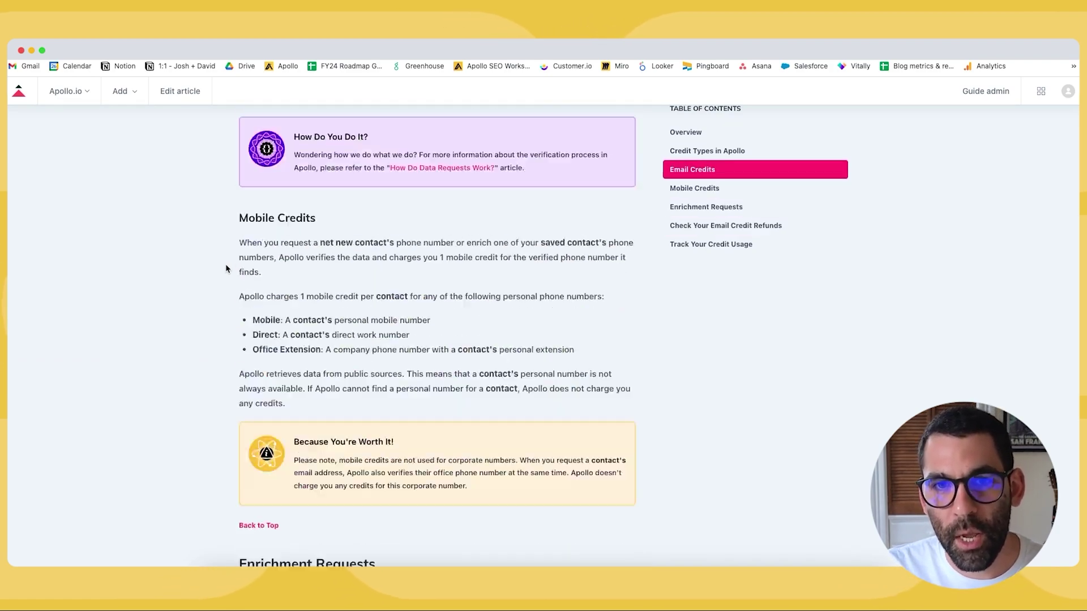
scroll(225, 264, up, 5)
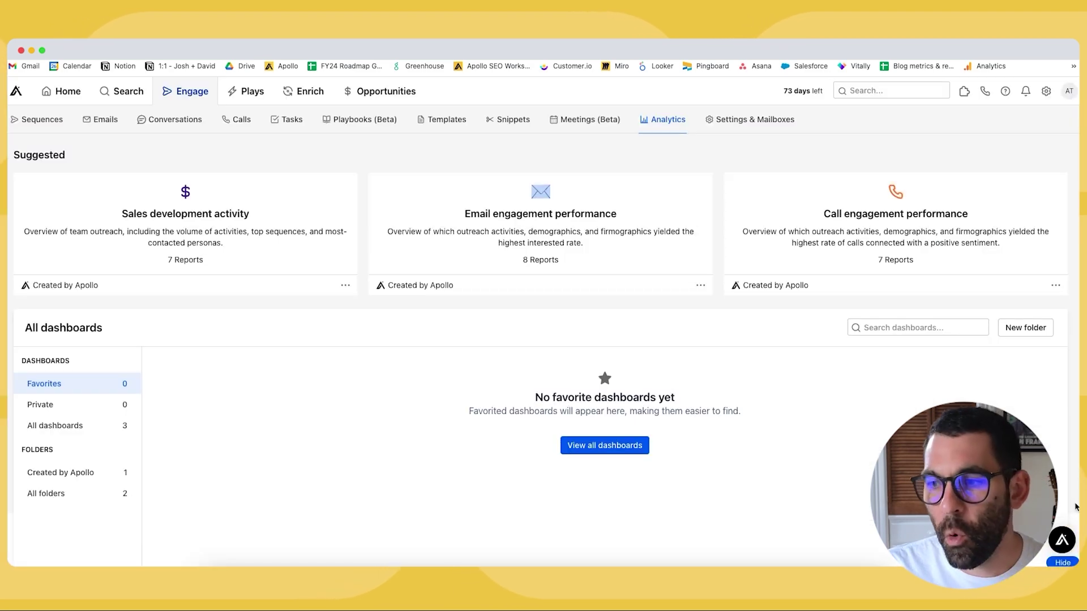
click(1061, 540)
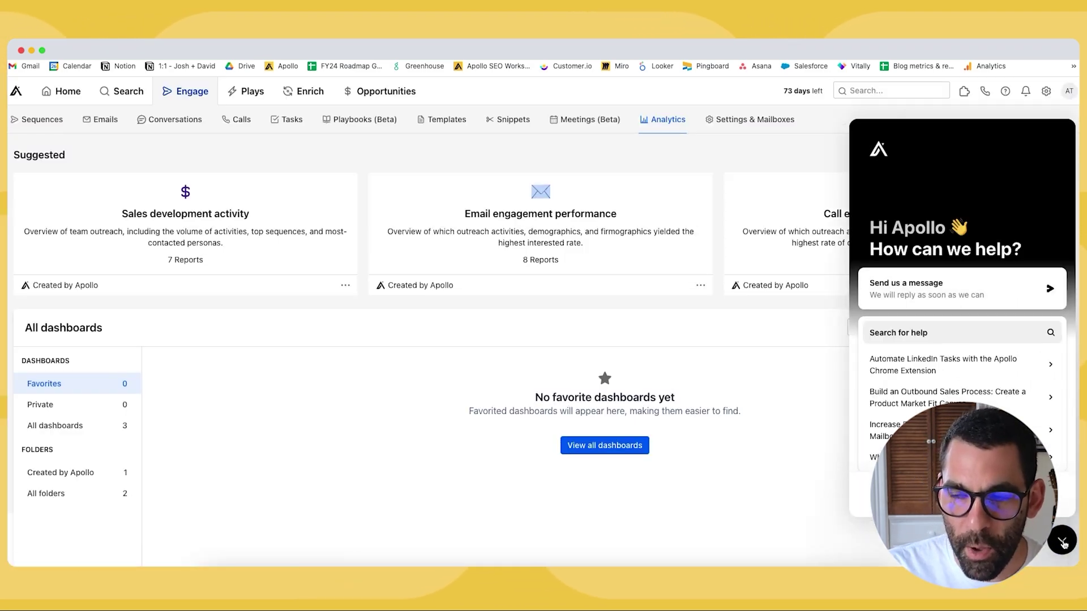